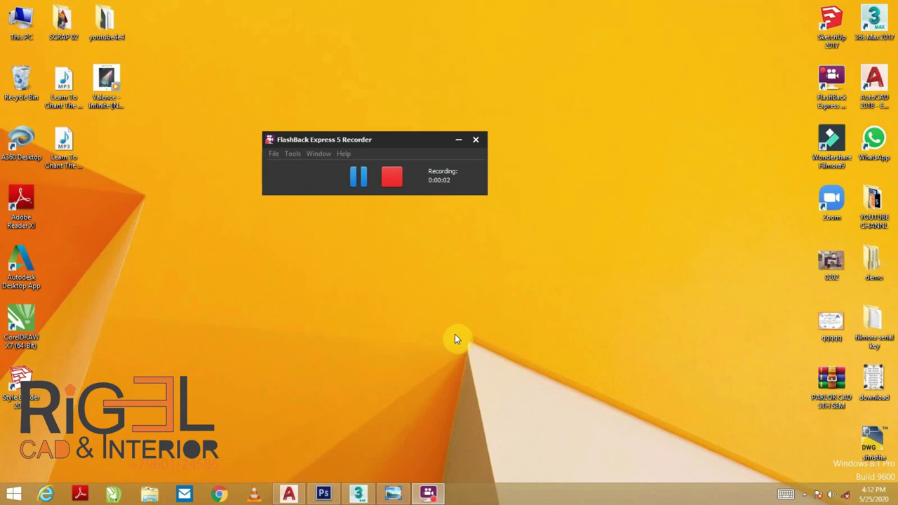
- Minimize 3ds Max and open the 0202 bedroom render in Windows Photo Viewer
{"action": "left_click", "coordinate": [357, 494]}
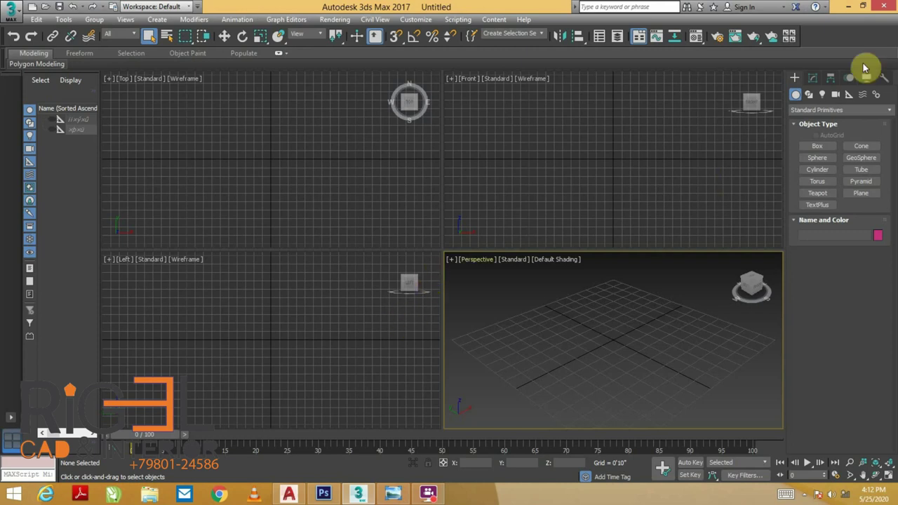
{"action": "left_click", "coordinate": [850, 5]}
{"action": "double_click", "coordinate": [831, 263]}
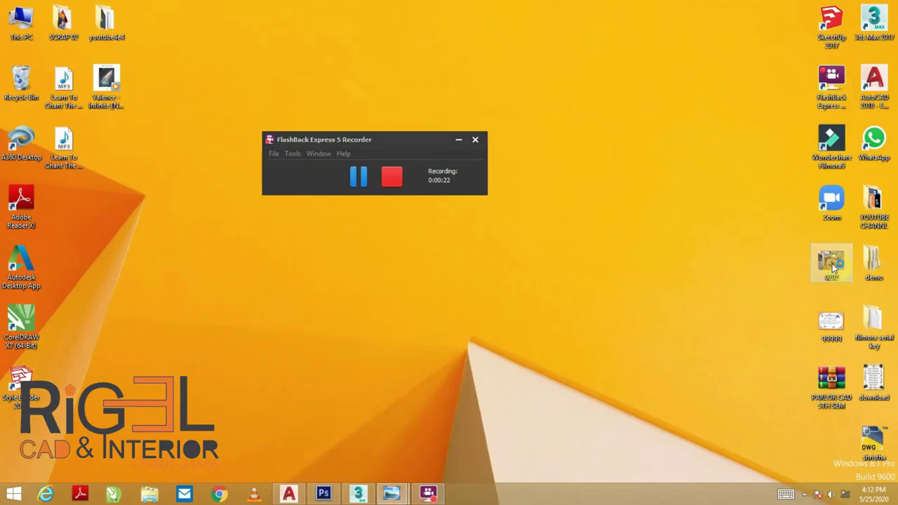
{"action": "scroll", "coordinate": [176, 155], "scroll_direction": "up", "scroll_amount": 1}
{"action": "scroll", "coordinate": [176, 157], "scroll_direction": "down", "scroll_amount": 1}
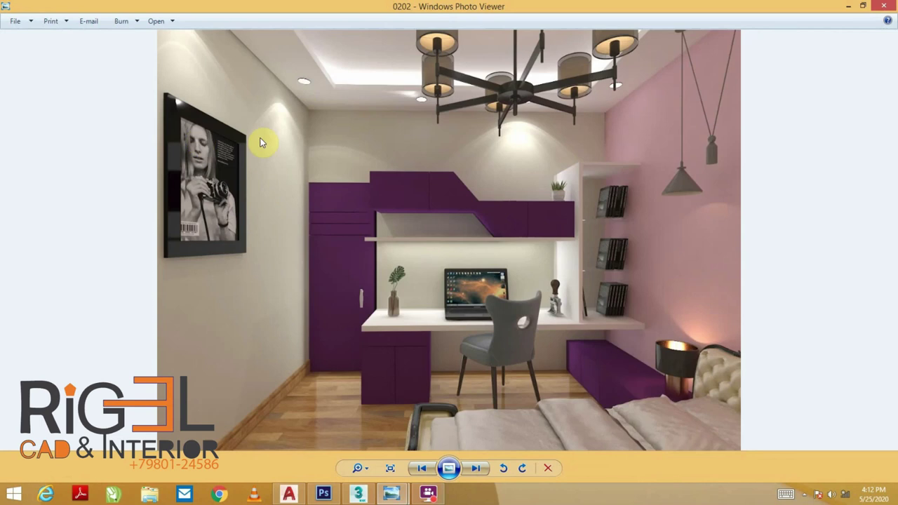
- Zoom in on the render's framed wall picture, then return to the empty 3ds Max scene
{"action": "scroll", "coordinate": [161, 144], "scroll_direction": "up", "scroll_amount": 1}
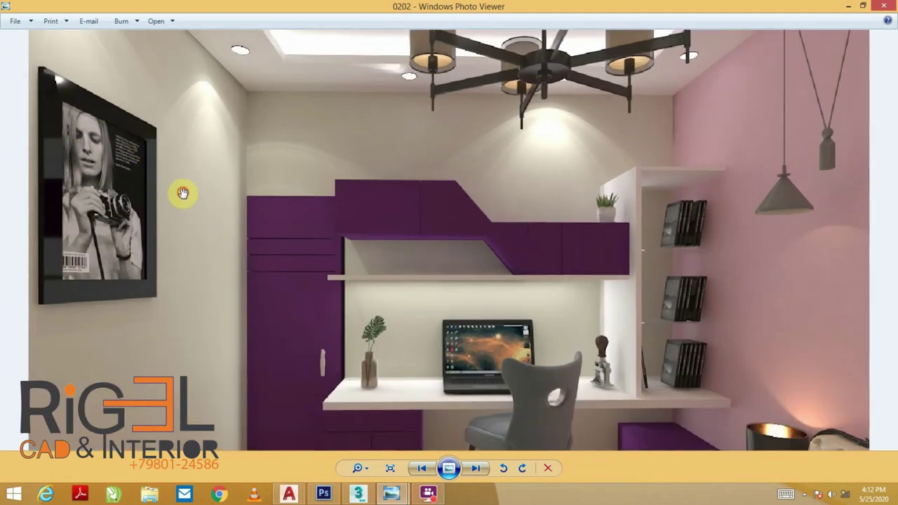
{"action": "scroll", "coordinate": [240, 168], "scroll_direction": "up", "scroll_amount": 1}
{"action": "left_click_drag", "start_coordinate": [242, 169], "coordinate": [242, 168]}
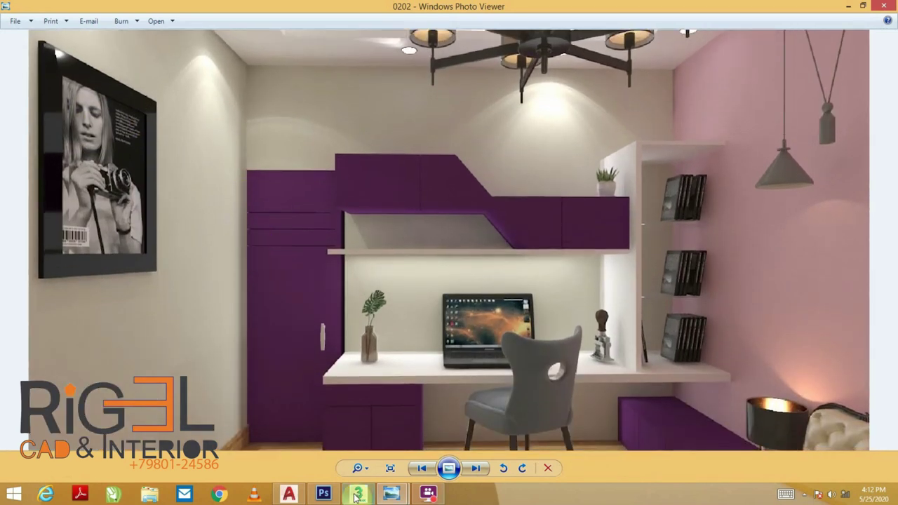
{"action": "left_click", "coordinate": [357, 495]}
{"action": "middle_click_drag", "start_coordinate": [536, 370], "coordinate": [552, 354]}
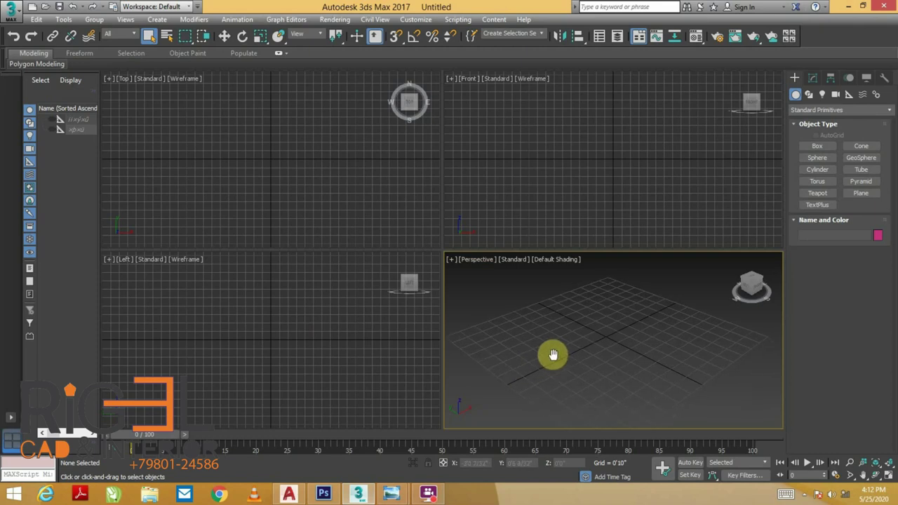
- In a maximized Perspective view, create flat bar Box001 (about 6'14/32" × 7'5/32" × 1'22/32"), then view from Top
{"action": "key", "text": "alt+w"}
{"action": "mouse_move", "coordinate": [545, 299]}
{"action": "middle_mouse_down", "text": "alt"}
{"action": "mouse_move", "coordinate": [505, 271]}
{"action": "mouse_move", "coordinate": [518, 319]}
{"action": "middle_mouse_up", "text": "alt"}
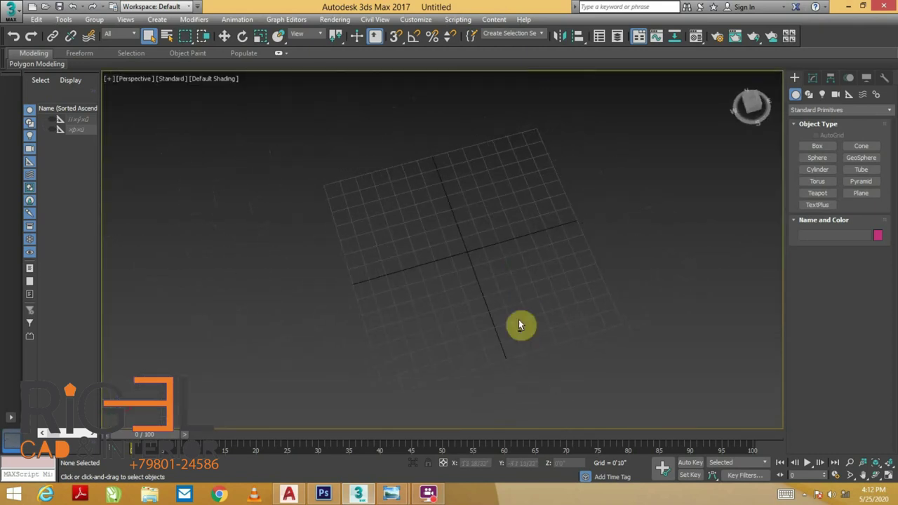
{"action": "left_click", "coordinate": [817, 145]}
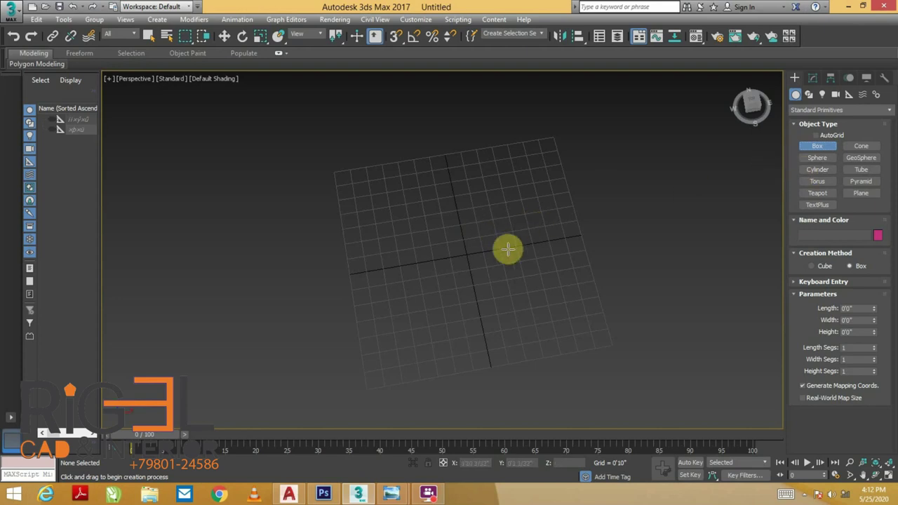
{"action": "middle_click_drag", "start_coordinate": [537, 269], "coordinate": [525, 274], "text": "alt"}
{"action": "left_click_drag", "start_coordinate": [376, 219], "coordinate": [524, 221]}
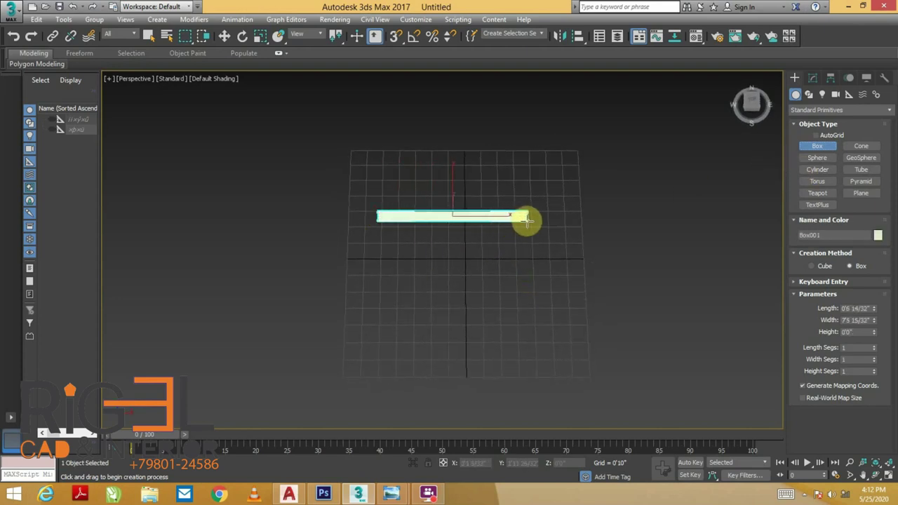
{"action": "left_click_drag", "start_coordinate": [530, 221], "coordinate": [527, 216]}
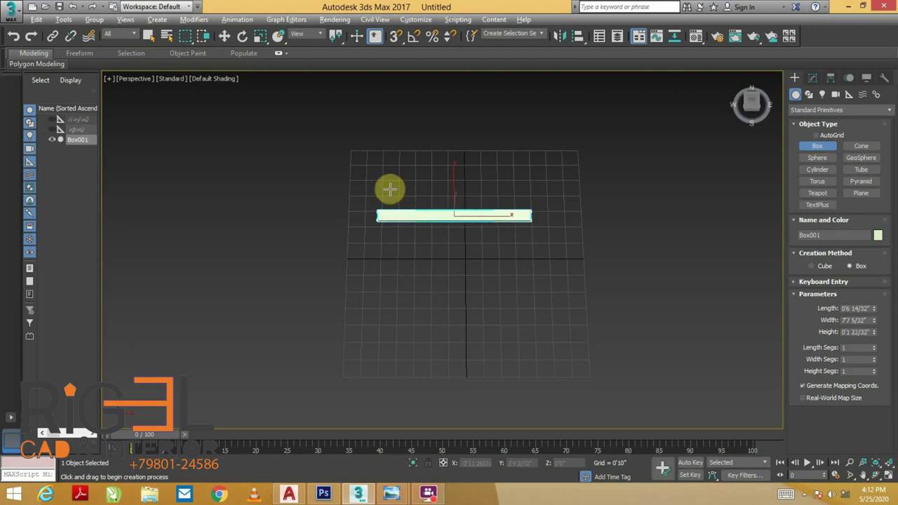
{"action": "left_click", "coordinate": [389, 190]}
{"action": "key", "text": "t"}
{"action": "scroll", "coordinate": [402, 231], "scroll_direction": "up", "scroll_amount": 2}
- Hide the grid and Shift-drag a copy of the bar downward as Box002
{"action": "key", "text": "g"}
{"action": "key", "text": "w"}
{"action": "middle_click_drag", "start_coordinate": [441, 279], "coordinate": [457, 275]}
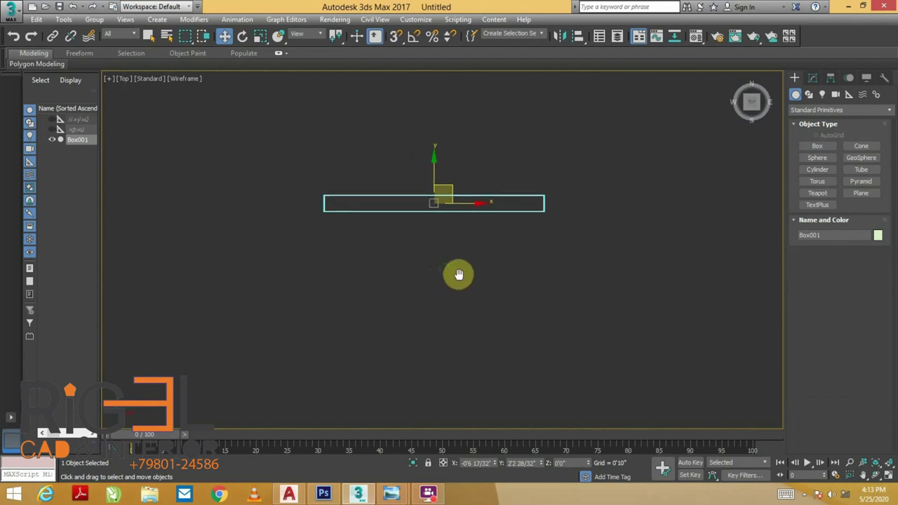
{"action": "scroll", "coordinate": [456, 214], "scroll_direction": "down", "scroll_amount": 1}
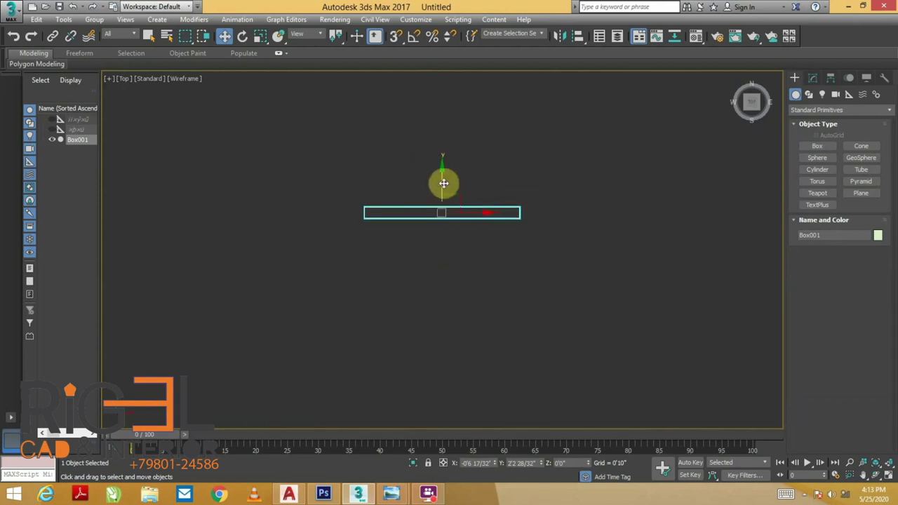
{"action": "scroll", "coordinate": [442, 184], "scroll_direction": "down", "scroll_amount": 1}
{"action": "left_click_drag", "start_coordinate": [442, 184], "coordinate": [448, 294], "text": "shift"}
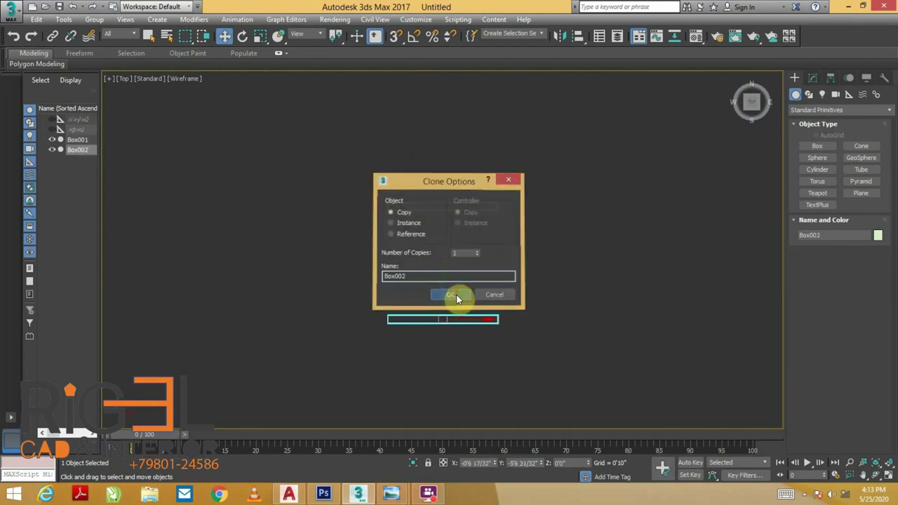
{"action": "left_click", "coordinate": [455, 296]}
- Rotate Box002 upright by 90° and align it with the top bar's left end
{"action": "key", "text": "e"}
{"action": "left_click_drag", "start_coordinate": [495, 299], "coordinate": [419, 223]}
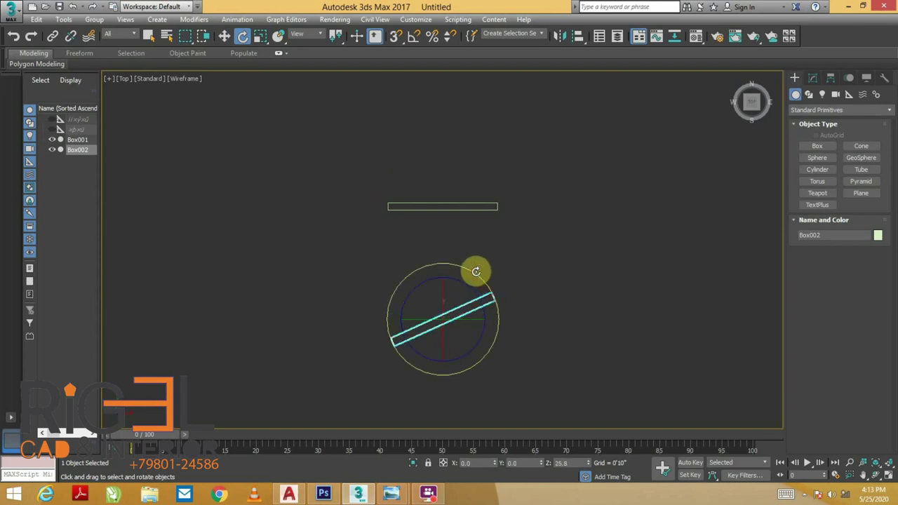
{"action": "right_click", "coordinate": [421, 223]}
{"action": "left_click_drag", "start_coordinate": [498, 298], "coordinate": [467, 246]}
{"action": "key", "text": "w"}
{"action": "left_click_drag", "start_coordinate": [444, 297], "coordinate": [434, 233]}
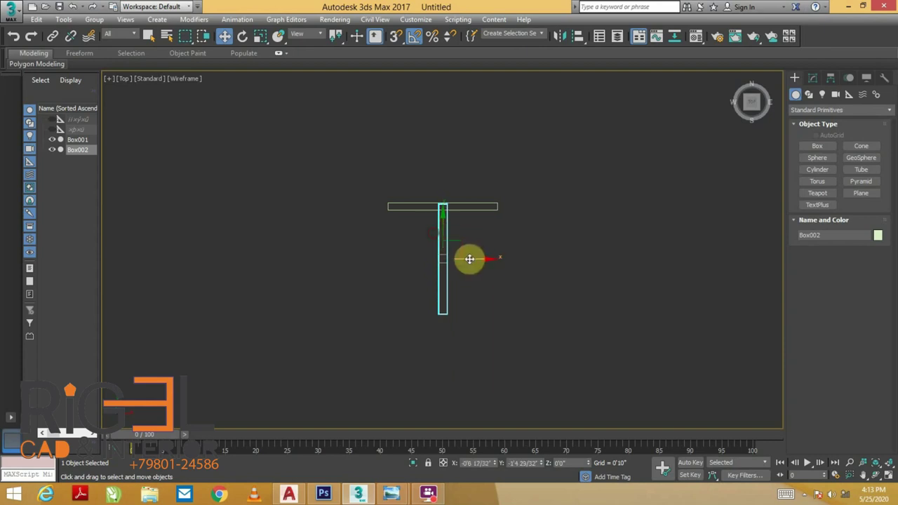
{"action": "left_click_drag", "start_coordinate": [469, 259], "coordinate": [419, 259]}
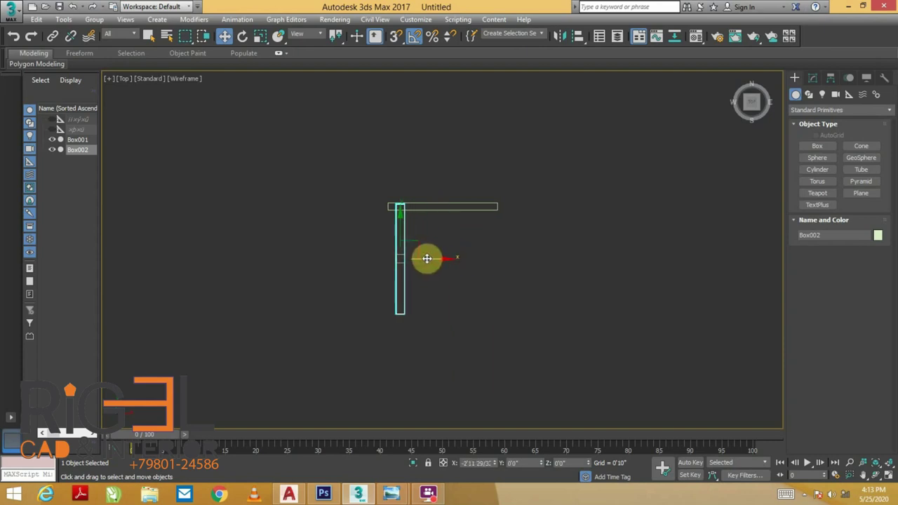
- Copy the top bar down to form the bottom bar, Box003
{"action": "left_click", "coordinate": [448, 209]}
{"action": "left_click", "coordinate": [443, 191]}
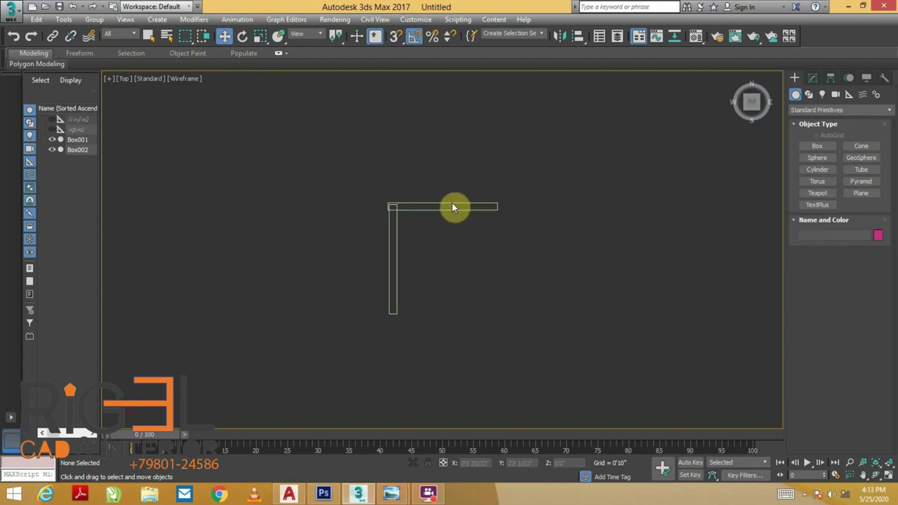
{"action": "left_click", "coordinate": [452, 203]}
{"action": "left_click_drag", "start_coordinate": [441, 182], "coordinate": [451, 284]}
{"action": "left_click", "coordinate": [451, 294]}
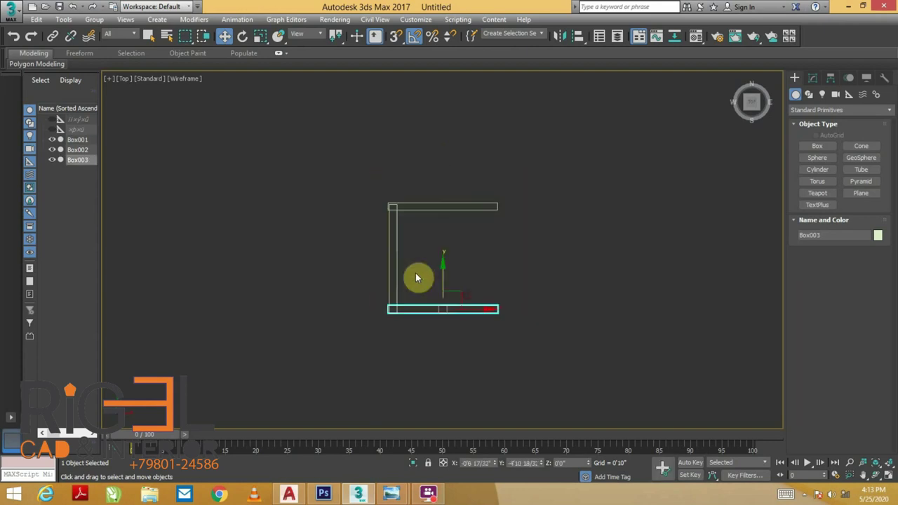
- Copy the left upright to the right side as Box004 and view the frame in Perspective
{"action": "left_click", "coordinate": [413, 275]}
{"action": "left_click_drag", "start_coordinate": [418, 258], "coordinate": [517, 261]}
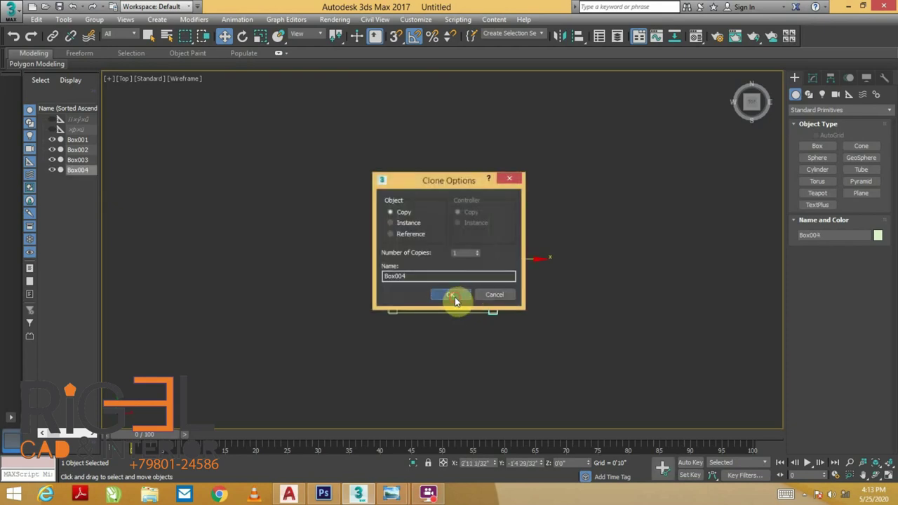
{"action": "left_click", "coordinate": [457, 295]}
{"action": "key", "text": "alt+w"}
{"action": "left_click", "coordinate": [601, 412]}
{"action": "key", "text": "alt+w"}
{"action": "middle_click_drag", "start_coordinate": [613, 347], "coordinate": [390, 288], "text": "alt"}
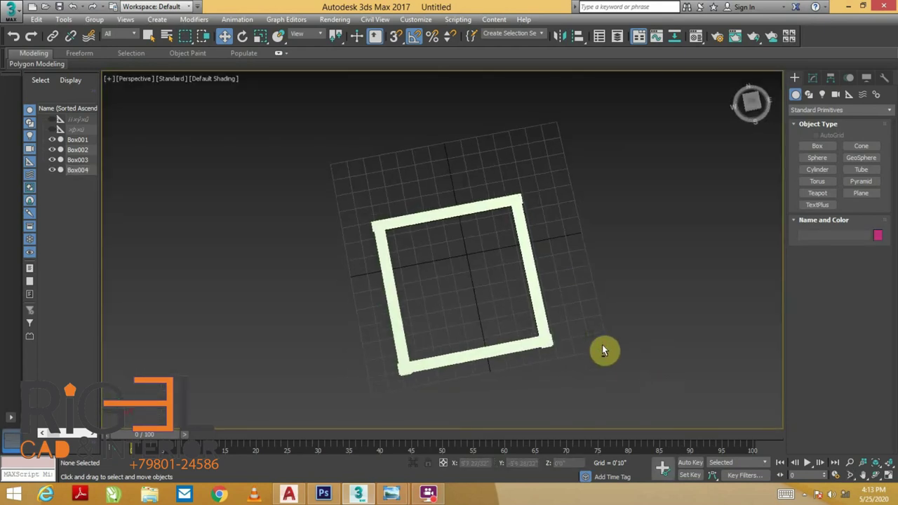
- In Top view, move the top bar Box001 upward
{"action": "key", "text": "t"}
{"action": "scroll", "coordinate": [535, 245], "scroll_direction": "up", "scroll_amount": 4}
{"action": "middle_click_drag", "start_coordinate": [625, 245], "coordinate": [517, 254]}
{"action": "left_click", "coordinate": [517, 255]}
{"action": "left_click_drag", "start_coordinate": [523, 246], "coordinate": [521, 231]}
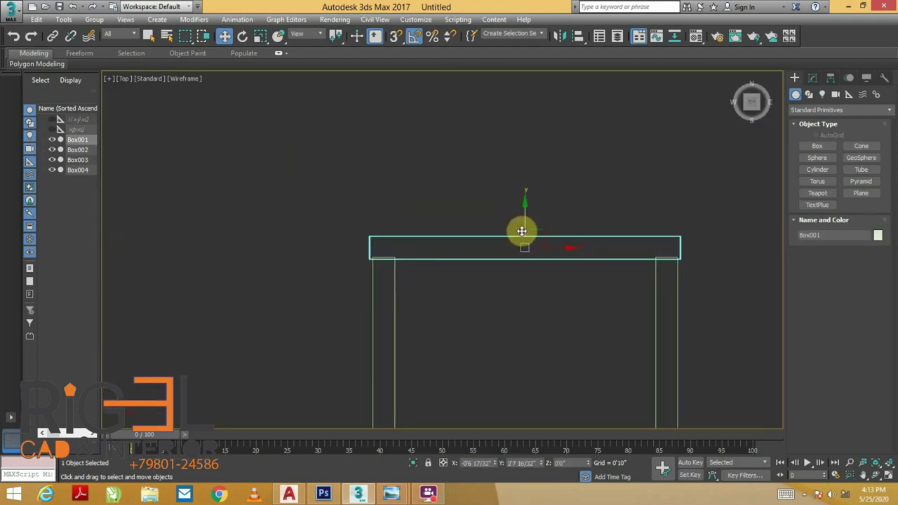
- Move the bottom bar Box003 down slightly and nudge the left upright Box002 left
{"action": "scroll", "coordinate": [561, 302], "scroll_direction": "down", "scroll_amount": 3}
{"action": "scroll", "coordinate": [554, 298], "scroll_direction": "down", "scroll_amount": 3}
{"action": "middle_click_drag", "start_coordinate": [559, 314], "coordinate": [547, 269]}
{"action": "left_click", "coordinate": [513, 361]}
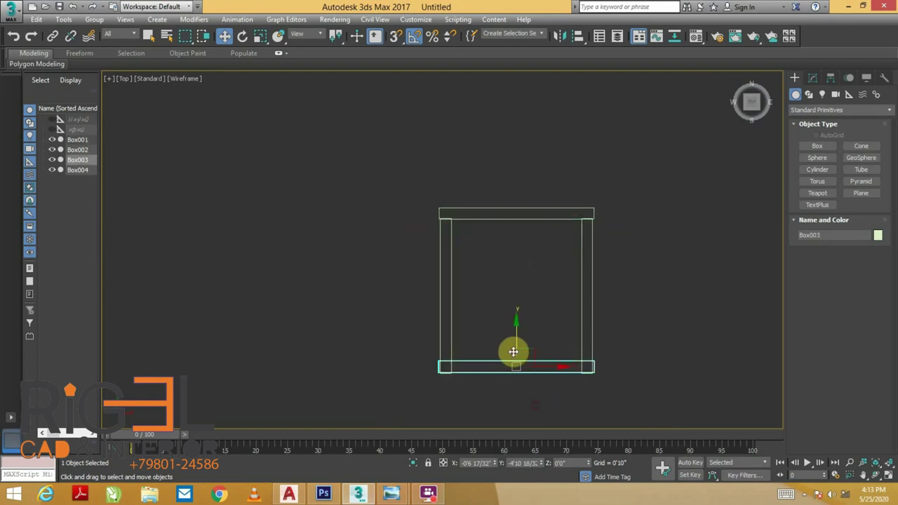
{"action": "left_click_drag", "start_coordinate": [518, 344], "coordinate": [522, 358]}
{"action": "left_click", "coordinate": [453, 336]}
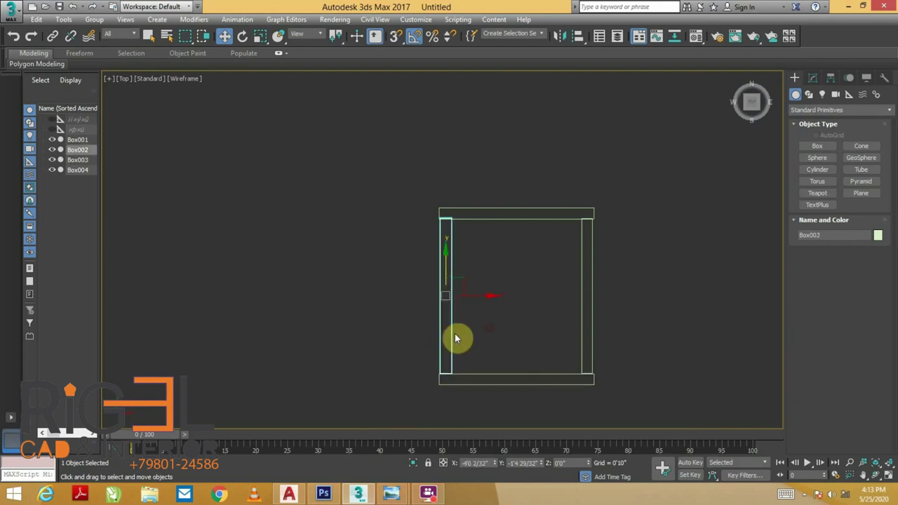
{"action": "left_click_drag", "start_coordinate": [478, 293], "coordinate": [479, 294]}
{"action": "left_click", "coordinate": [537, 297]}
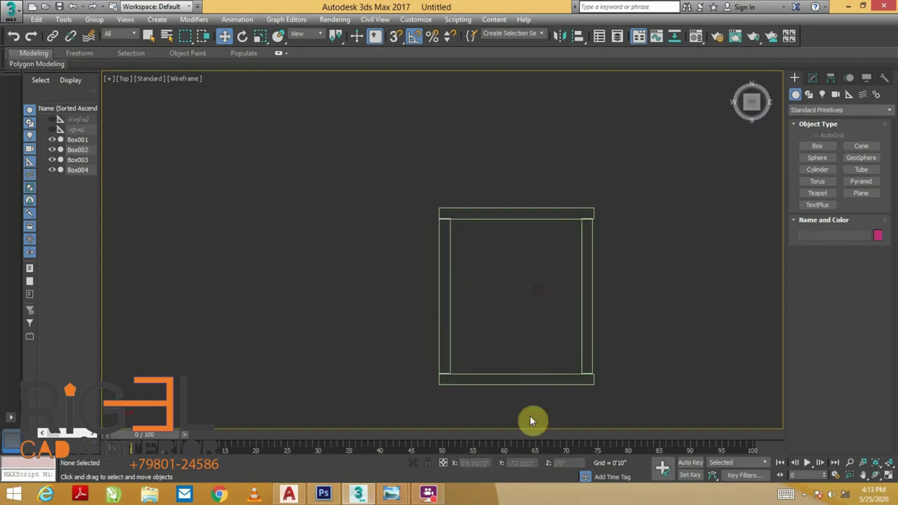
- View the closed frame in a maximized Perspective view and start a Plane
{"action": "key", "text": "alt+w"}
{"action": "left_click", "coordinate": [695, 364]}
{"action": "key", "text": "alt+w"}
{"action": "scroll", "coordinate": [645, 344], "scroll_direction": "up", "scroll_amount": 2}
{"action": "middle_click_drag", "start_coordinate": [606, 313], "coordinate": [610, 288], "text": "alt"}
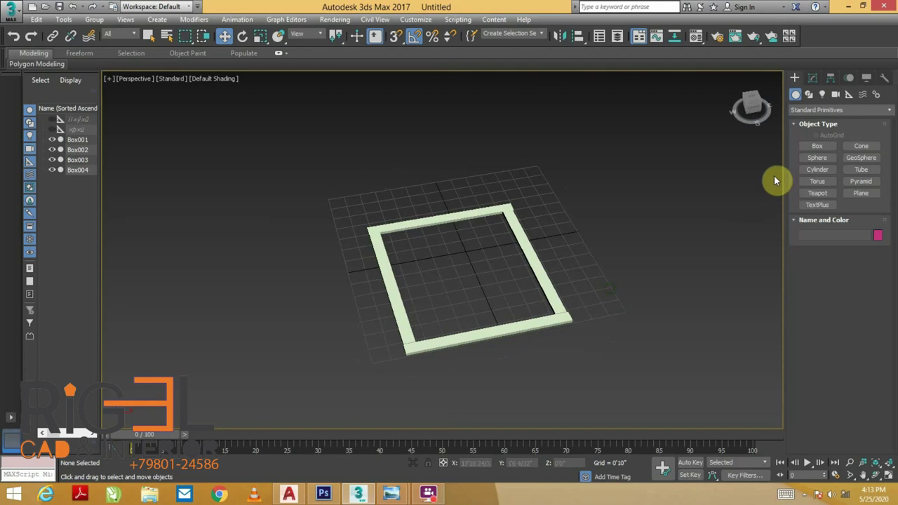
{"action": "left_click", "coordinate": [857, 194]}
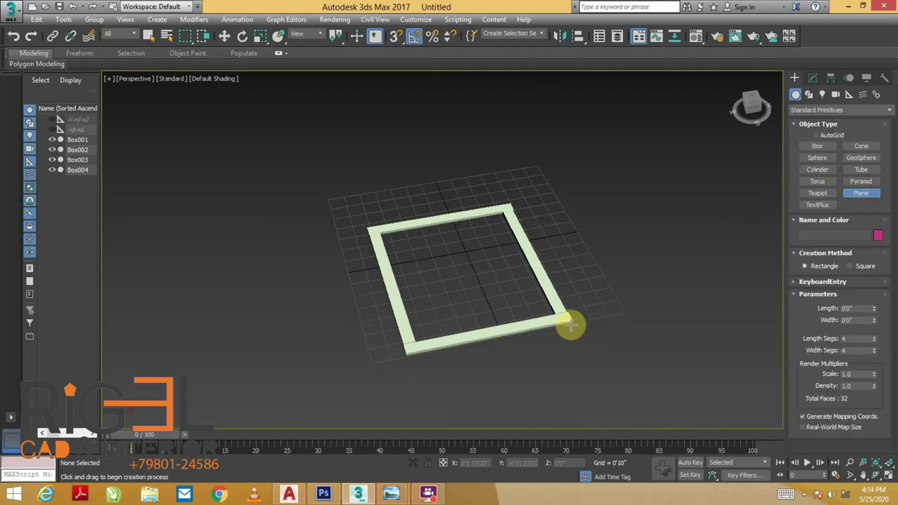
- Draw Plane001, a purple panel filling the inside of the frame
{"action": "left_click_drag", "start_coordinate": [570, 324], "coordinate": [373, 235]}
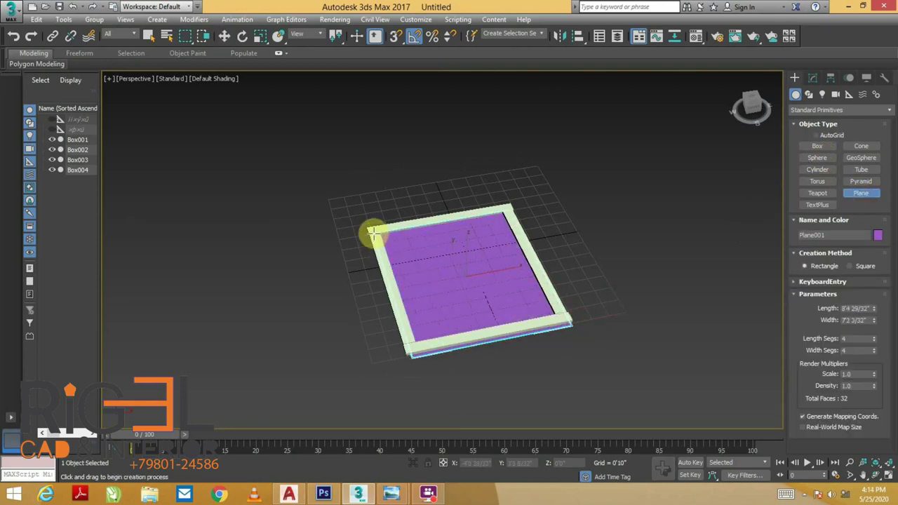
{"action": "right_click", "coordinate": [419, 281]}
{"action": "mouse_move", "coordinate": [507, 340]}
{"action": "middle_mouse_down", "text": "alt"}
{"action": "mouse_move", "coordinate": [463, 260]}
{"action": "mouse_move", "coordinate": [486, 276]}
{"action": "middle_mouse_up", "text": "alt"}
- Deselect the plane, orbit to a flatter angle, and start a new Box
{"action": "key", "text": "r"}
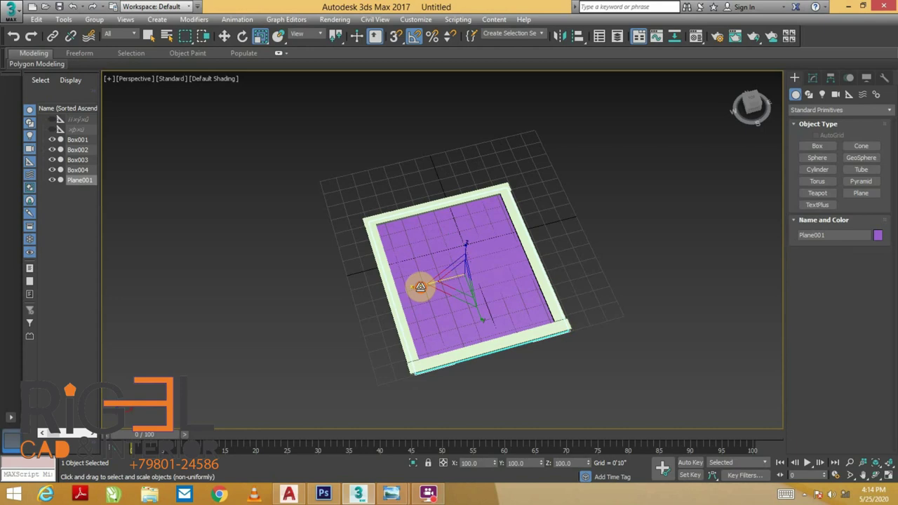
{"action": "left_click", "coordinate": [618, 298]}
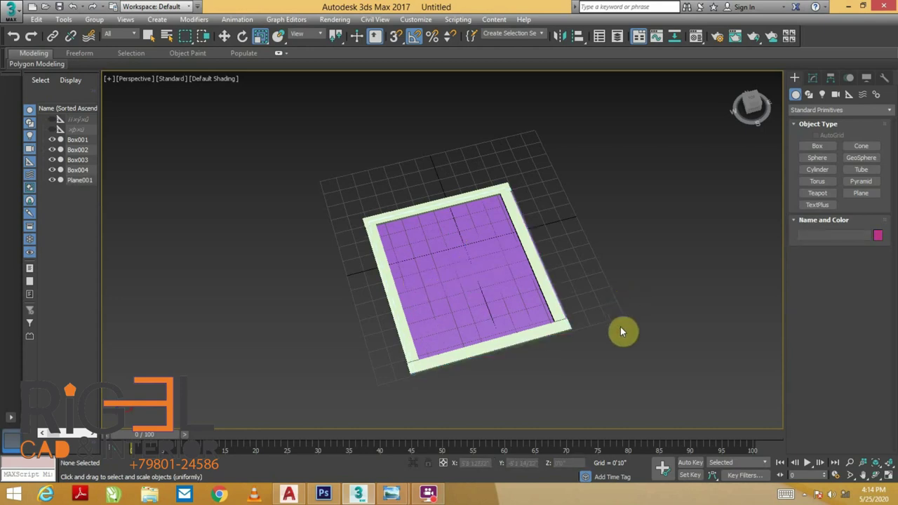
{"action": "middle_click_drag", "start_coordinate": [621, 328], "coordinate": [482, 340], "text": "alt"}
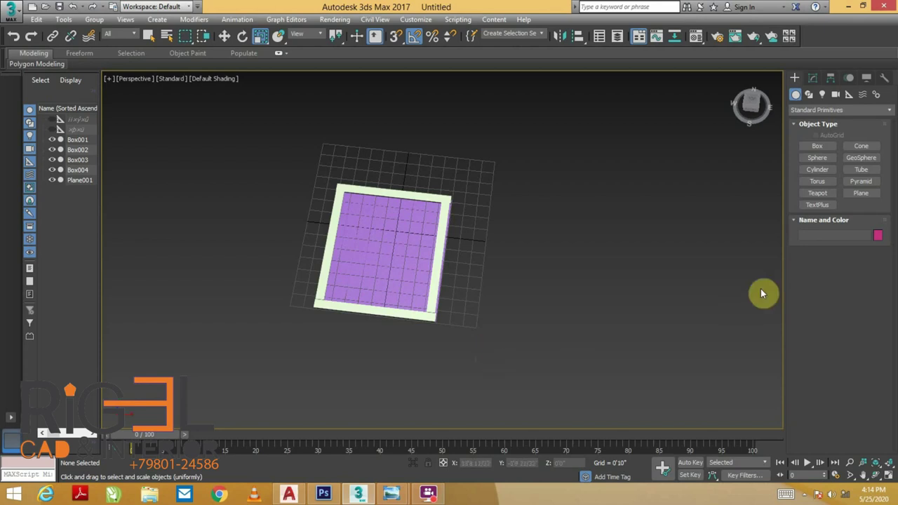
{"action": "left_click", "coordinate": [817, 147]}
- Draw flat box Box005 (about 8'1 7/32" × 8'10 23/32") beside the frame, show edged faces, convert to Editable Poly
{"action": "middle_click_drag", "start_coordinate": [408, 363], "coordinate": [418, 318]}
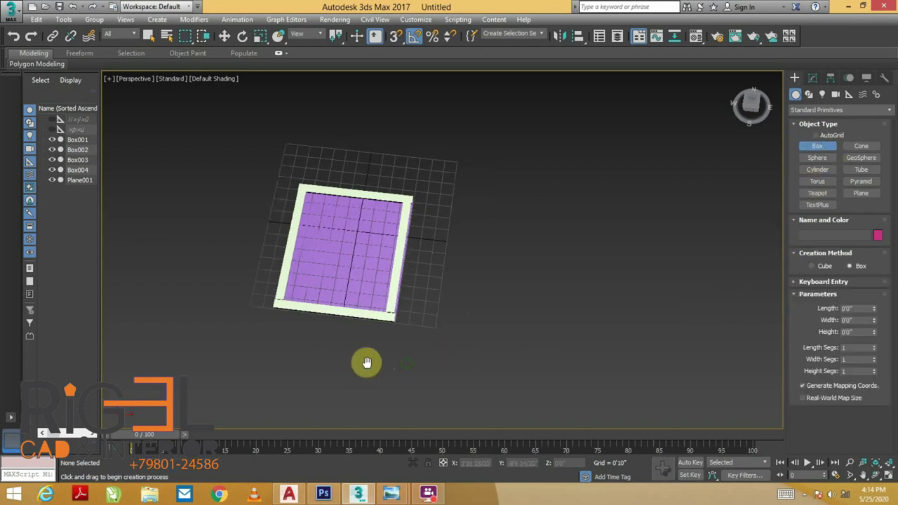
{"action": "left_click_drag", "start_coordinate": [407, 225], "coordinate": [545, 345]}
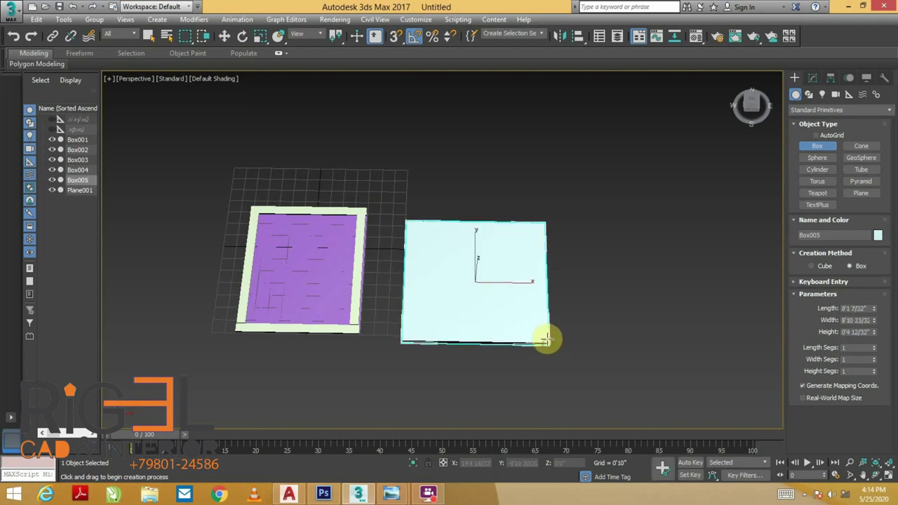
{"action": "scroll", "coordinate": [526, 351], "scroll_direction": "up", "scroll_amount": 2}
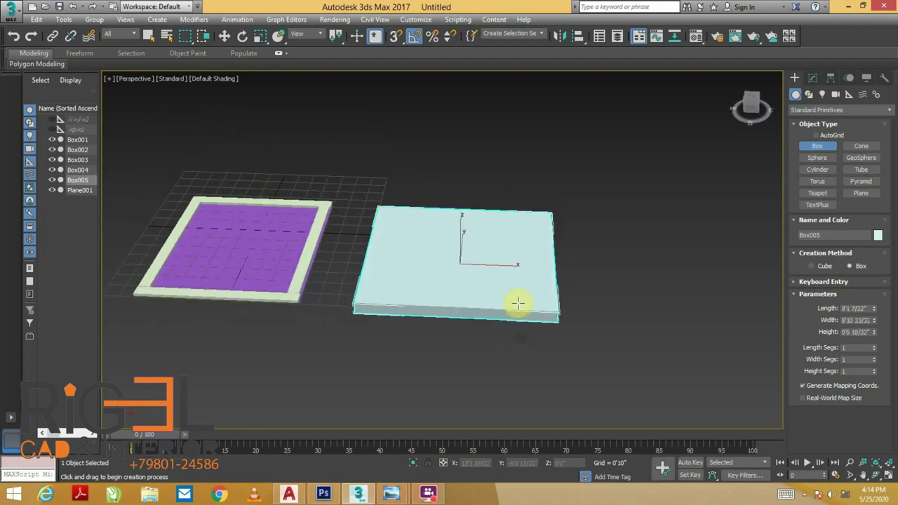
{"action": "key", "text": "F4"}
{"action": "mouse_move", "coordinate": [555, 324]}
{"action": "middle_mouse_down", "text": "alt"}
{"action": "mouse_move", "coordinate": [545, 337]}
{"action": "mouse_move", "coordinate": [507, 277]}
{"action": "middle_mouse_up", "text": "alt"}
{"action": "key", "text": "r"}
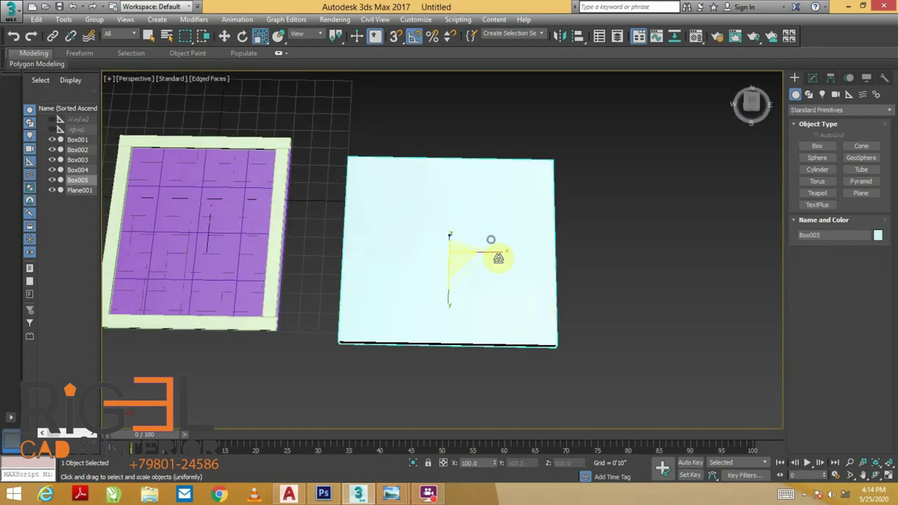
{"action": "right_click", "coordinate": [496, 244]}
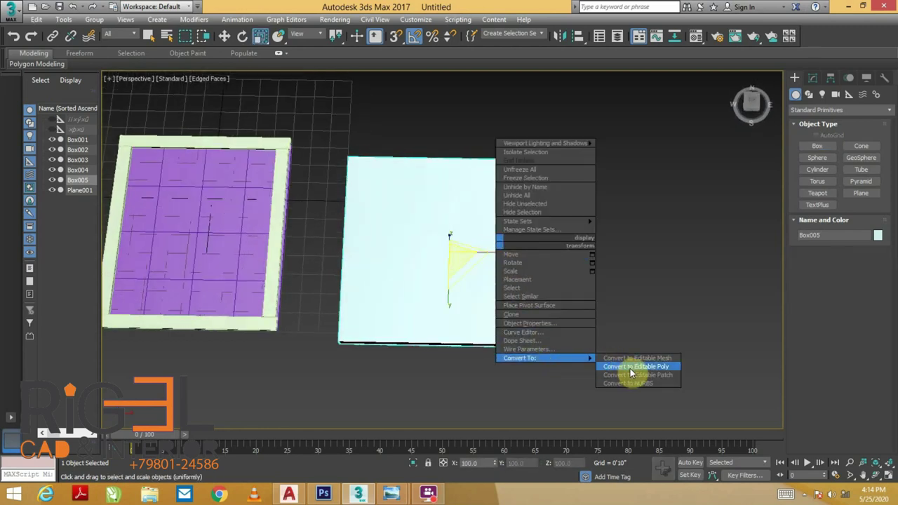
{"action": "left_click", "coordinate": [630, 366]}
- Select Box005's top polygon and inset it to create a border rim
{"action": "left_click", "coordinate": [850, 240]}
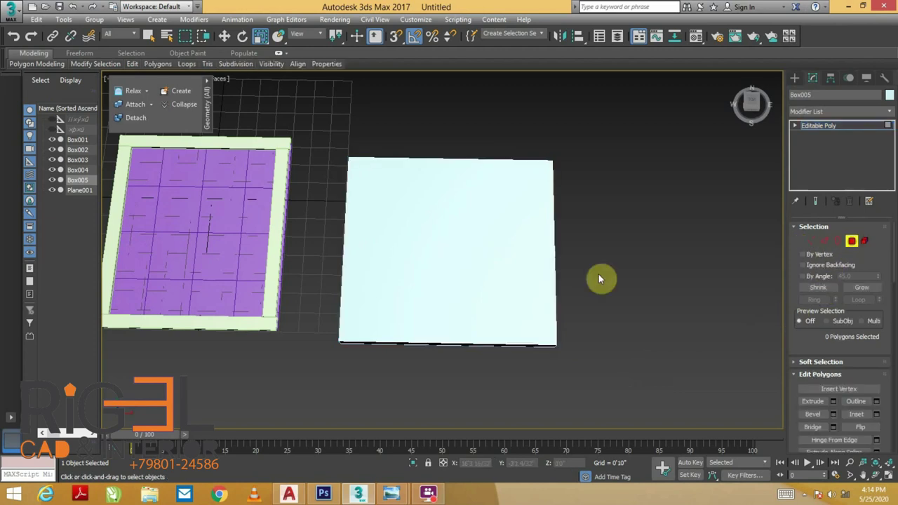
{"action": "left_click", "coordinate": [453, 272]}
{"action": "right_click", "coordinate": [492, 267]}
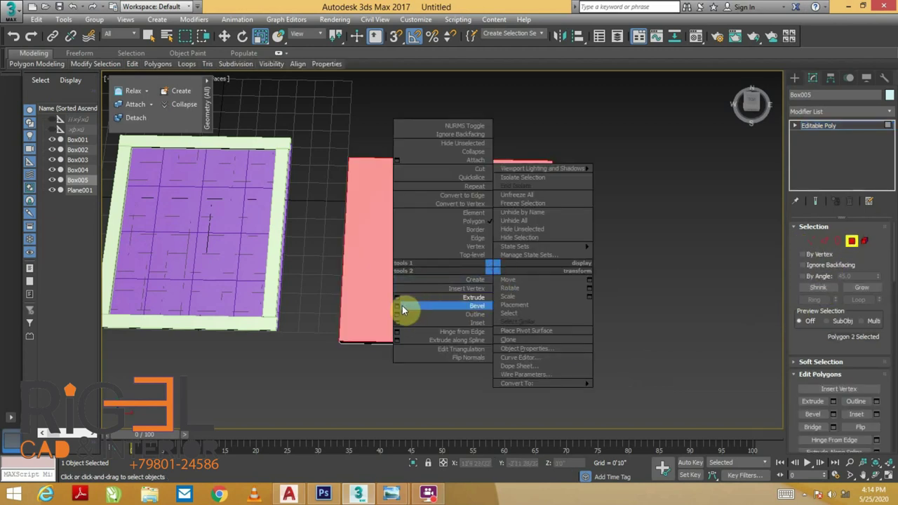
{"action": "left_click", "coordinate": [396, 324]}
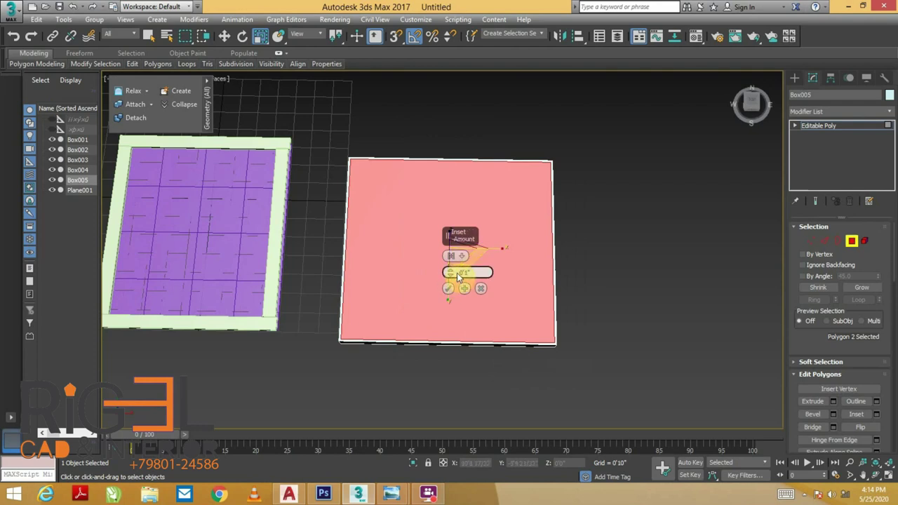
{"action": "mouse_move", "coordinate": [446, 256]}
{"action": "left_mouse_down"}
{"action": "mouse_move", "coordinate": [436, 226]}
{"action": "mouse_move", "coordinate": [437, 233]}
{"action": "left_mouse_up"}
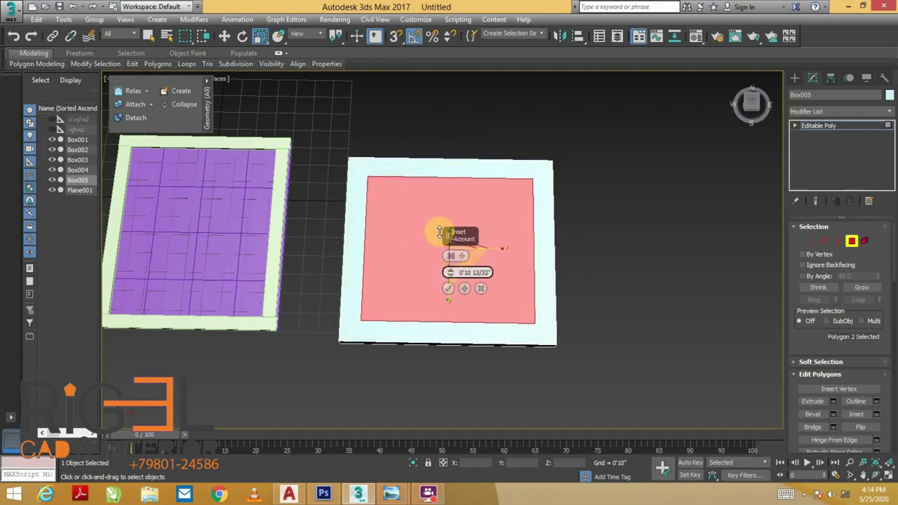
{"action": "left_click", "coordinate": [449, 290]}
{"action": "middle_click_drag", "start_coordinate": [453, 304], "coordinate": [472, 306], "text": "alt"}
- Extrude the inset centre face downward with a negative height to form a recessed panel
{"action": "right_click", "coordinate": [533, 256]}
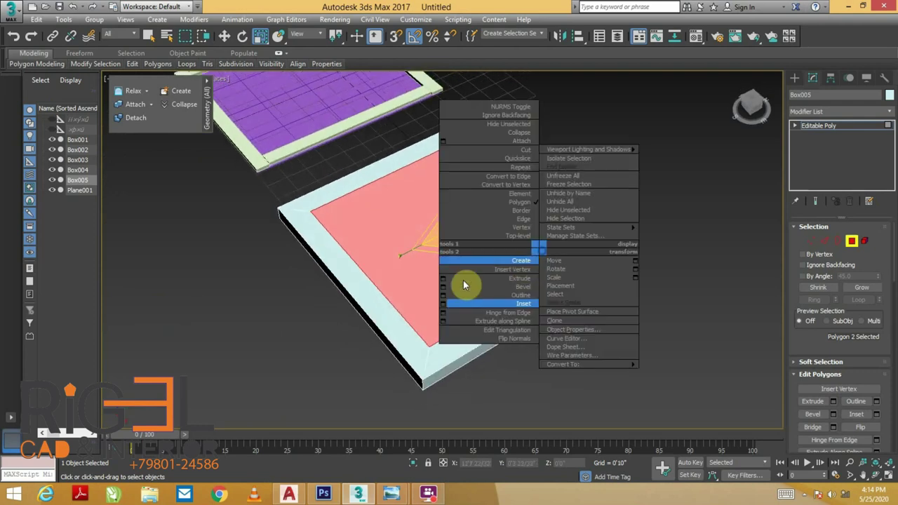
{"action": "left_click", "coordinate": [463, 279]}
{"action": "left_click_drag", "start_coordinate": [450, 273], "coordinate": [466, 327]}
{"action": "left_click", "coordinate": [449, 293]}
{"action": "left_click", "coordinate": [571, 355]}
{"action": "mouse_move", "coordinate": [571, 355]}
{"action": "middle_mouse_down", "text": "alt"}
{"action": "mouse_move", "coordinate": [484, 283]}
{"action": "mouse_move", "coordinate": [529, 309]}
{"action": "middle_mouse_up", "text": "alt"}
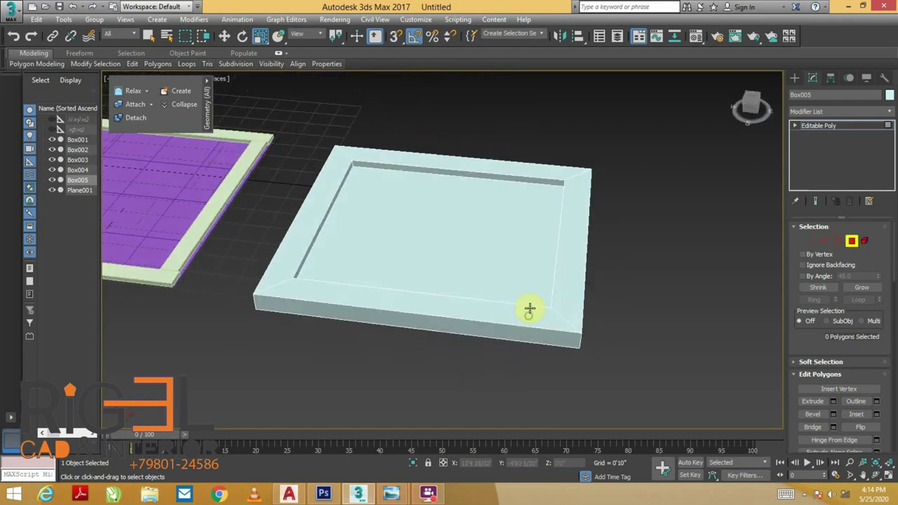
{"action": "mouse_move", "coordinate": [569, 182]}
{"action": "middle_mouse_down", "text": "alt"}
{"action": "mouse_move", "coordinate": [569, 272]}
{"action": "mouse_move", "coordinate": [625, 287]}
{"action": "middle_mouse_up", "text": "alt"}
- Set the frame's object colour to black
{"action": "left_click", "coordinate": [568, 302]}
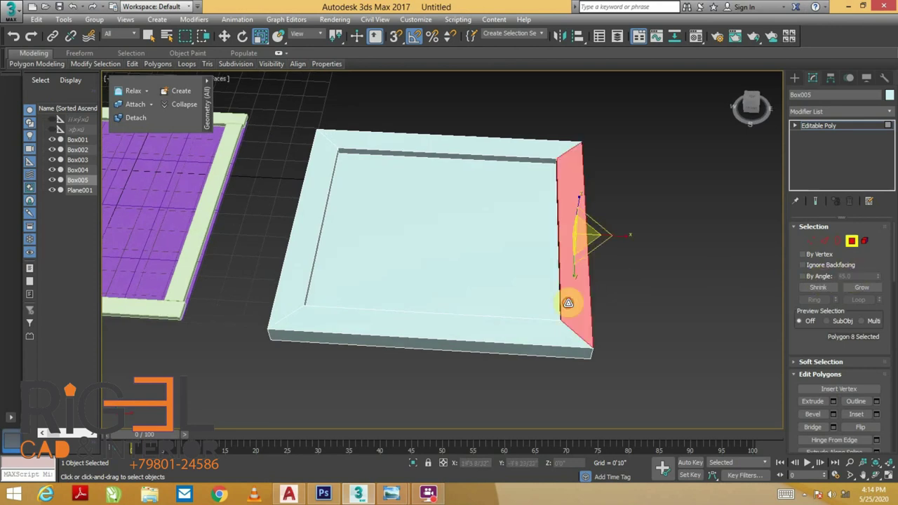
{"action": "left_click", "coordinate": [536, 338], "text": "shift"}
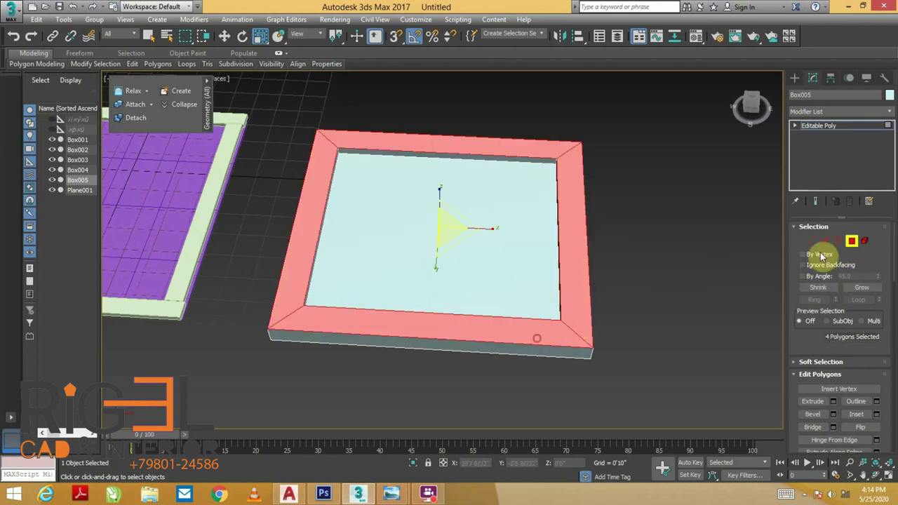
{"action": "left_click", "coordinate": [887, 97]}
{"action": "left_click", "coordinate": [535, 273]}
{"action": "key", "text": "Return"}
{"action": "left_click", "coordinate": [671, 316]}
- Apply material slot 1 to the whole Box005 and set its diffuse colour to black
{"action": "left_click", "coordinate": [487, 278]}
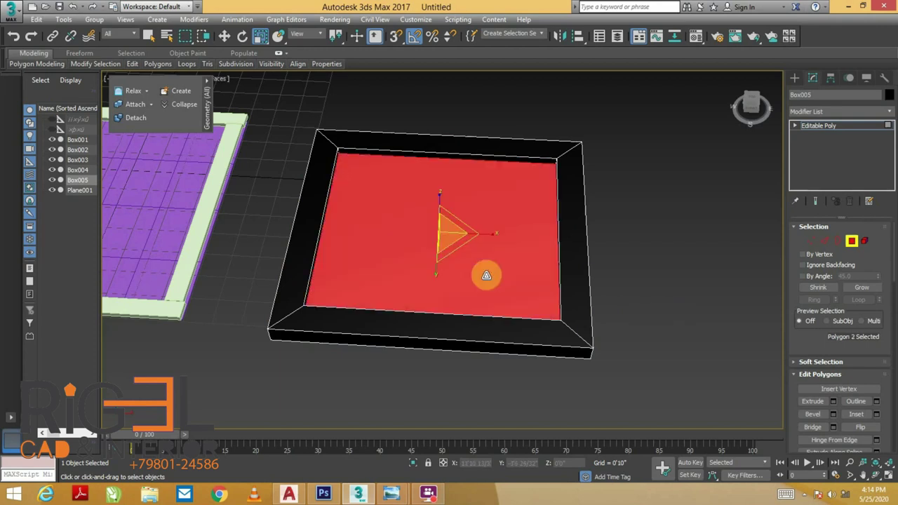
{"action": "key", "text": "m"}
{"action": "mouse_move", "coordinate": [43, 61]}
{"action": "left_mouse_down"}
{"action": "mouse_move", "coordinate": [57, 78]}
{"action": "mouse_move", "coordinate": [49, 60]}
{"action": "left_mouse_up"}
{"action": "left_click", "coordinate": [857, 242]}
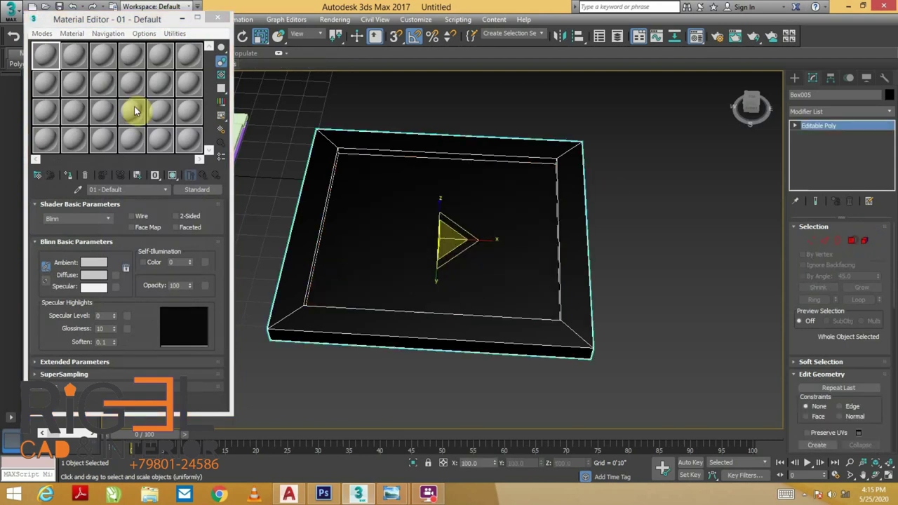
{"action": "left_click_drag", "start_coordinate": [55, 56], "coordinate": [473, 214]}
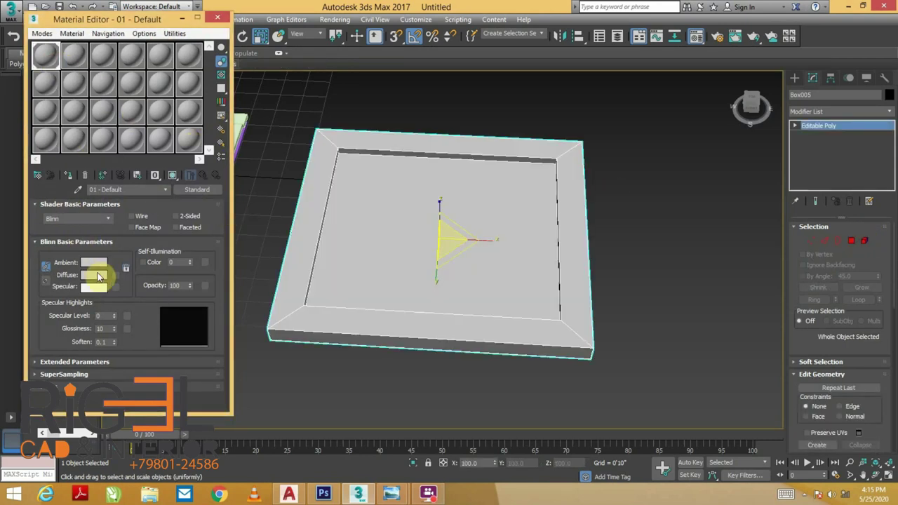
{"action": "left_click", "coordinate": [96, 270]}
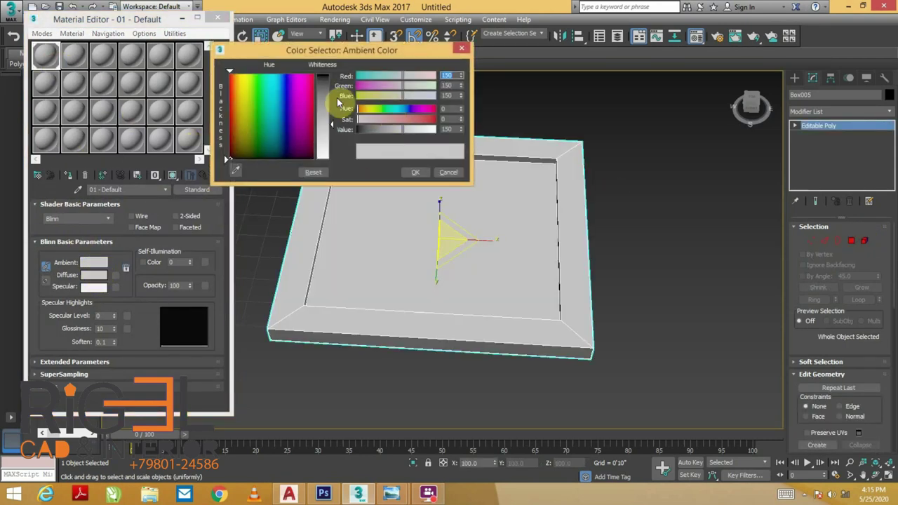
{"action": "left_click", "coordinate": [462, 48]}
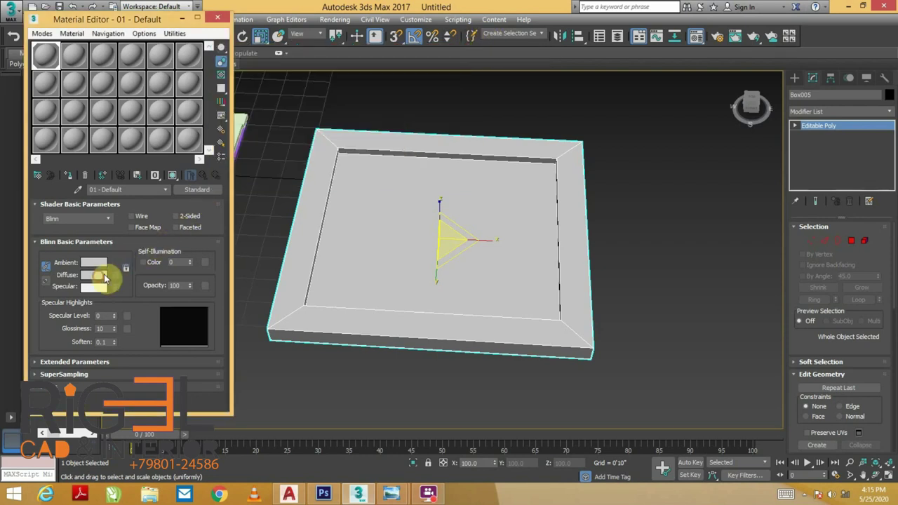
{"action": "left_click", "coordinate": [96, 274]}
{"action": "left_click_drag", "start_coordinate": [320, 110], "coordinate": [322, 159]}
{"action": "left_click", "coordinate": [415, 172]}
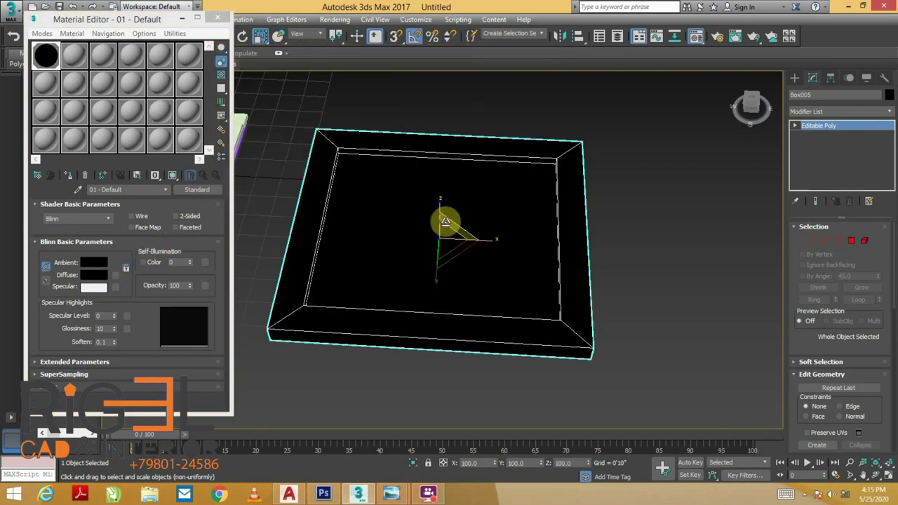
- Apply the light grey slot 2 material to the recessed inner panel faces
{"action": "left_click", "coordinate": [851, 241]}
{"action": "left_click", "coordinate": [384, 216]}
{"action": "mouse_move", "coordinate": [326, 63]}
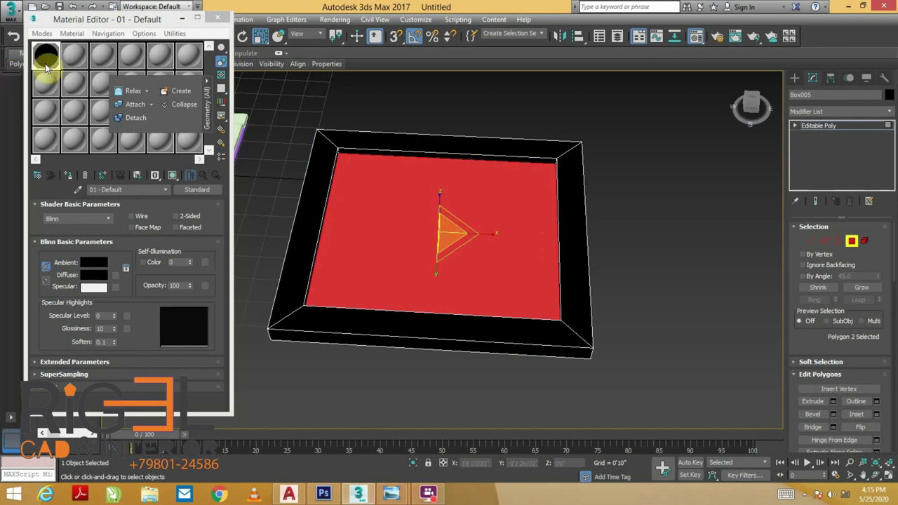
{"action": "left_click", "coordinate": [75, 59]}
{"action": "left_click_drag", "start_coordinate": [75, 59], "coordinate": [386, 230]}
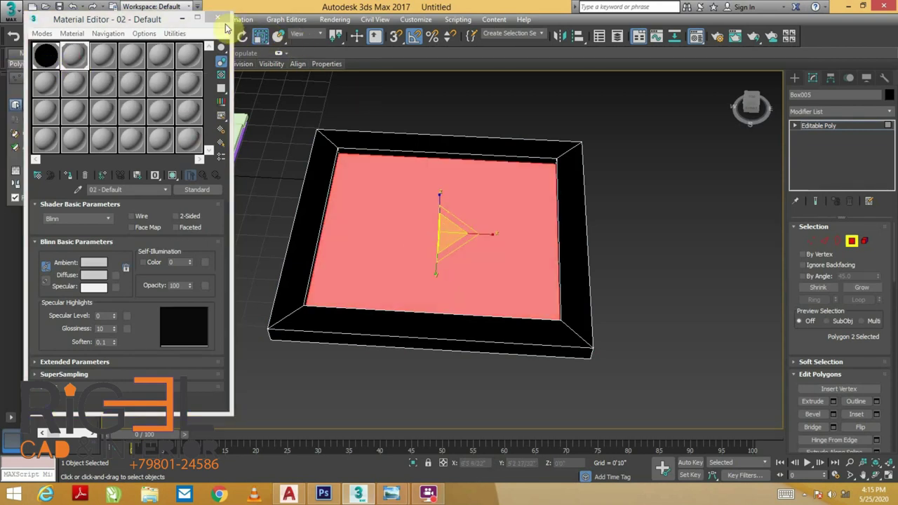
{"action": "left_click", "coordinate": [217, 17]}
{"action": "left_click", "coordinate": [612, 197]}
{"action": "scroll", "coordinate": [631, 235], "scroll_direction": "down", "scroll_amount": 3}
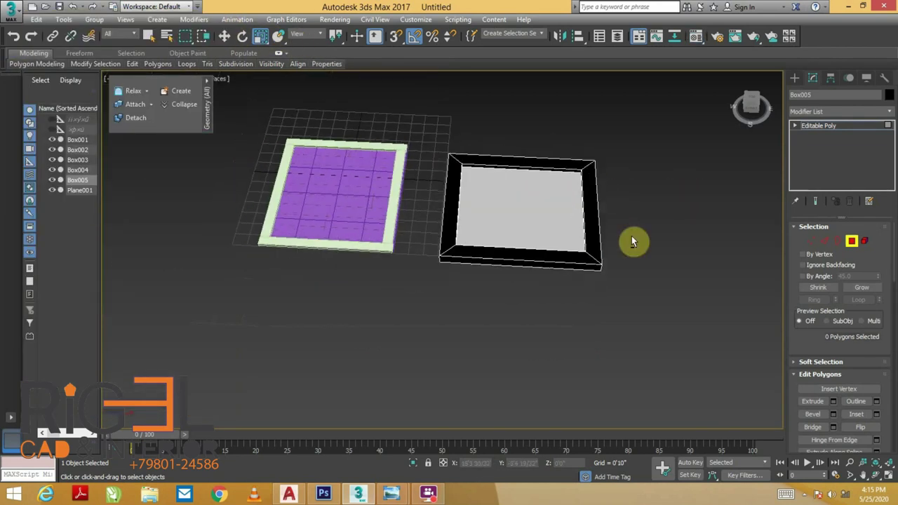
{"action": "scroll", "coordinate": [631, 246], "scroll_direction": "down", "scroll_amount": 1}
- Draw a tall Rectangle001 spline to the right of the black frame
{"action": "key", "text": "w"}
{"action": "left_click", "coordinate": [851, 242]}
{"action": "mouse_move", "coordinate": [613, 212]}
{"action": "middle_mouse_down", "text": "alt"}
{"action": "mouse_move", "coordinate": [554, 198]}
{"action": "mouse_move", "coordinate": [525, 240]}
{"action": "middle_mouse_up", "text": "alt"}
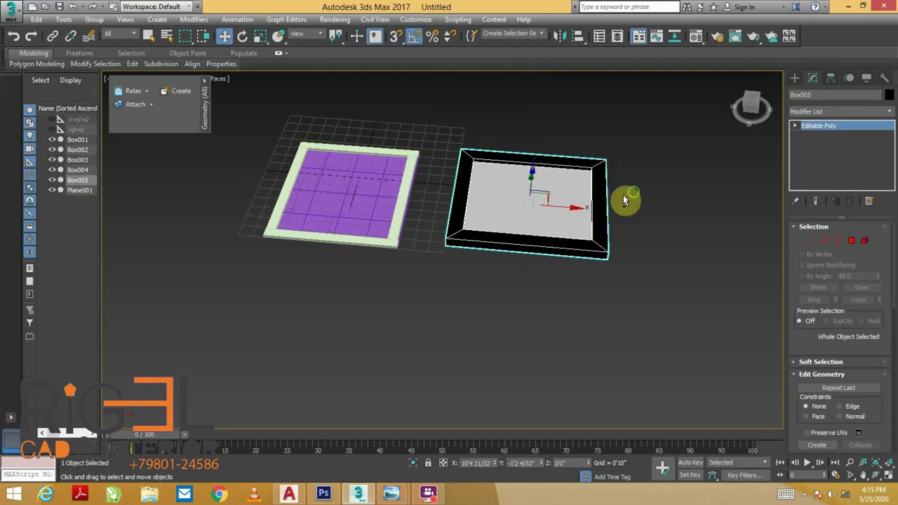
{"action": "left_click", "coordinate": [795, 78]}
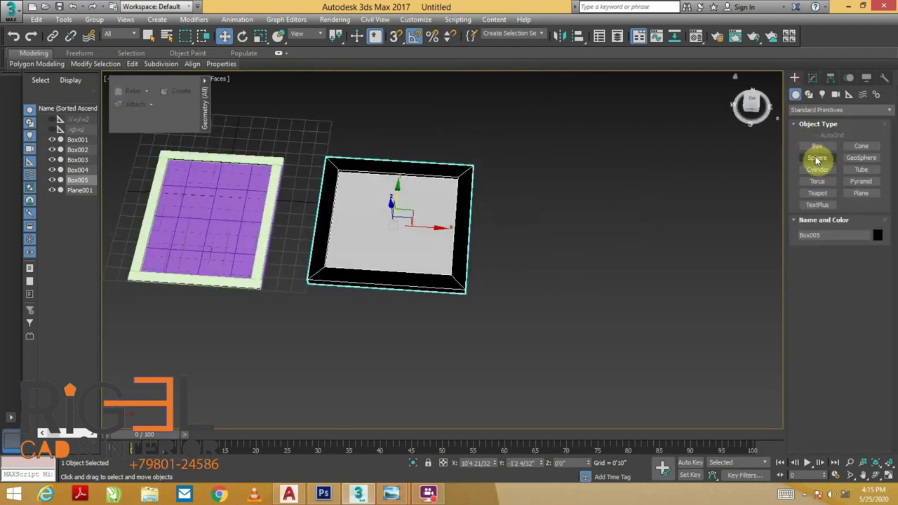
{"action": "left_click", "coordinate": [810, 95]}
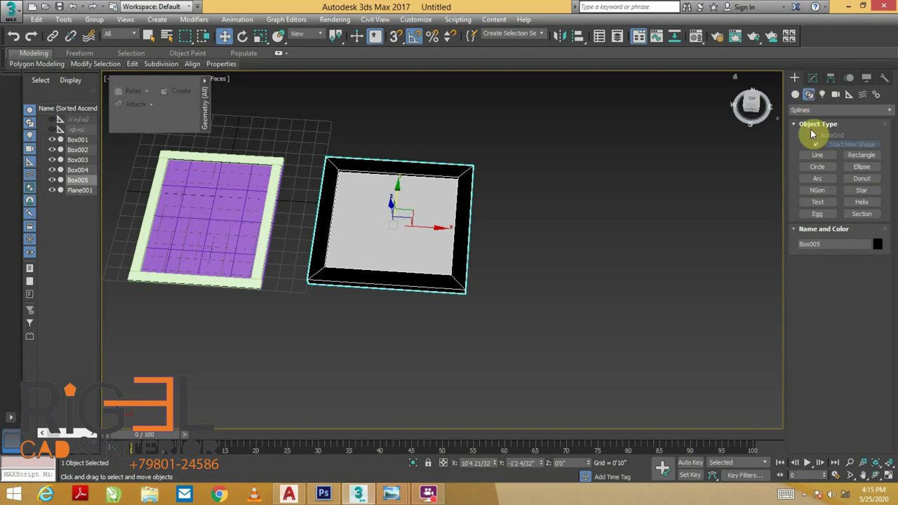
{"action": "left_click", "coordinate": [862, 155]}
{"action": "mouse_move", "coordinate": [515, 183]}
{"action": "left_mouse_down"}
{"action": "mouse_move", "coordinate": [622, 263]}
{"action": "mouse_move", "coordinate": [653, 369]}
{"action": "left_mouse_up"}
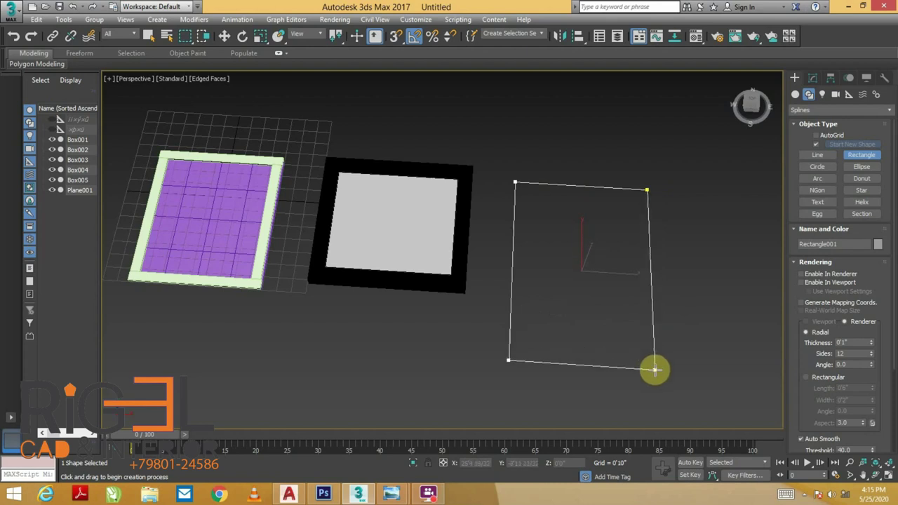
- Inspect Rectangle001 in maximized Top and Perspective views
{"action": "middle_click_drag", "start_coordinate": [653, 369], "coordinate": [588, 354]}
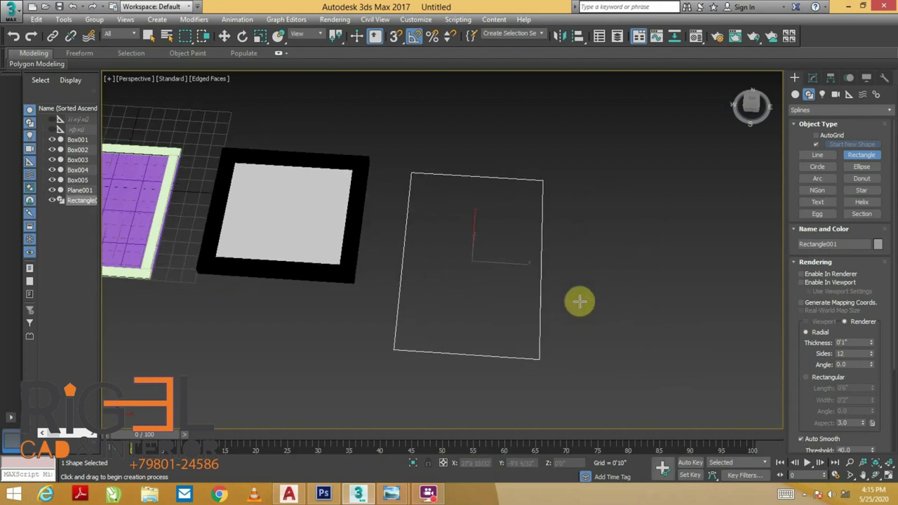
{"action": "mouse_move", "coordinate": [587, 317]}
{"action": "middle_mouse_down", "text": "alt"}
{"action": "mouse_move", "coordinate": [582, 290]}
{"action": "mouse_move", "coordinate": [563, 296]}
{"action": "mouse_move", "coordinate": [587, 304]}
{"action": "middle_mouse_up", "text": "alt"}
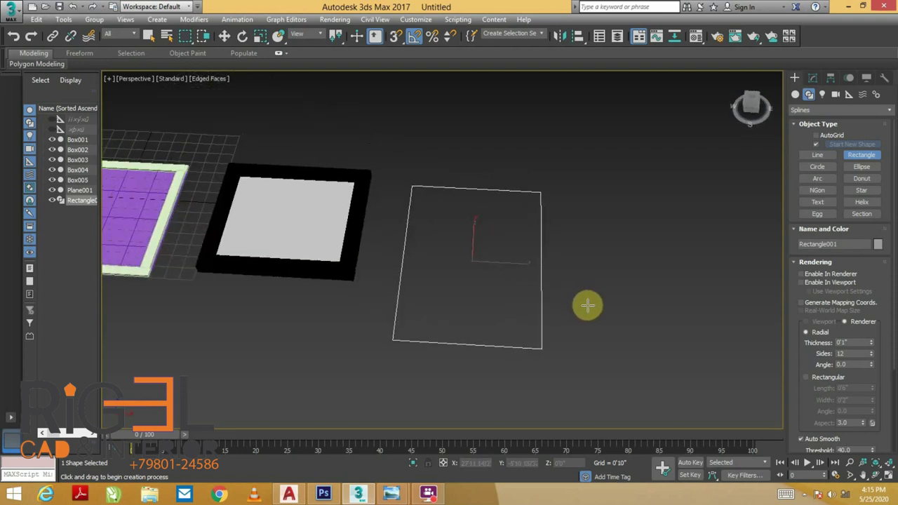
{"action": "key", "text": "alt+w"}
{"action": "left_click", "coordinate": [400, 193]}
{"action": "key", "text": "alt+w"}
{"action": "scroll", "coordinate": [431, 214], "scroll_direction": "down", "scroll_amount": 3}
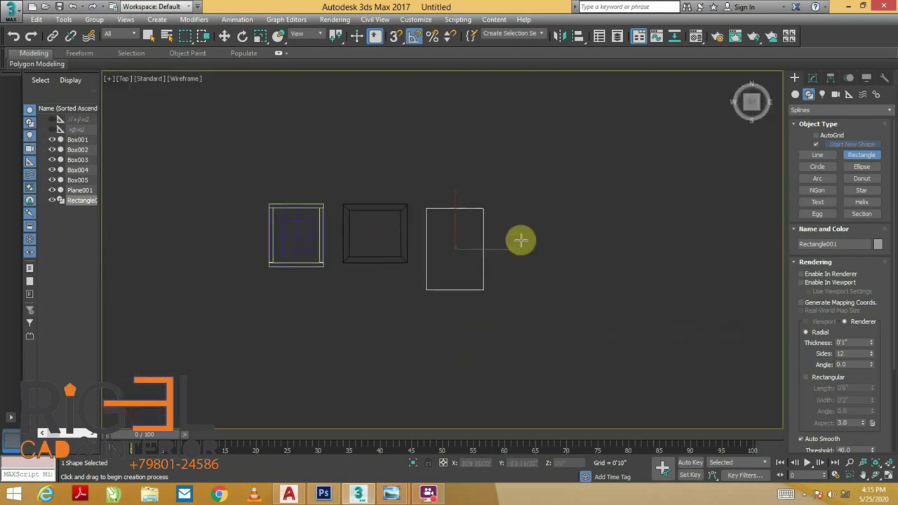
{"action": "key", "text": "alt+w"}
{"action": "left_click", "coordinate": [617, 307]}
{"action": "key", "text": "alt+w"}
{"action": "middle_click_drag", "start_coordinate": [643, 318], "coordinate": [720, 243], "text": "alt"}
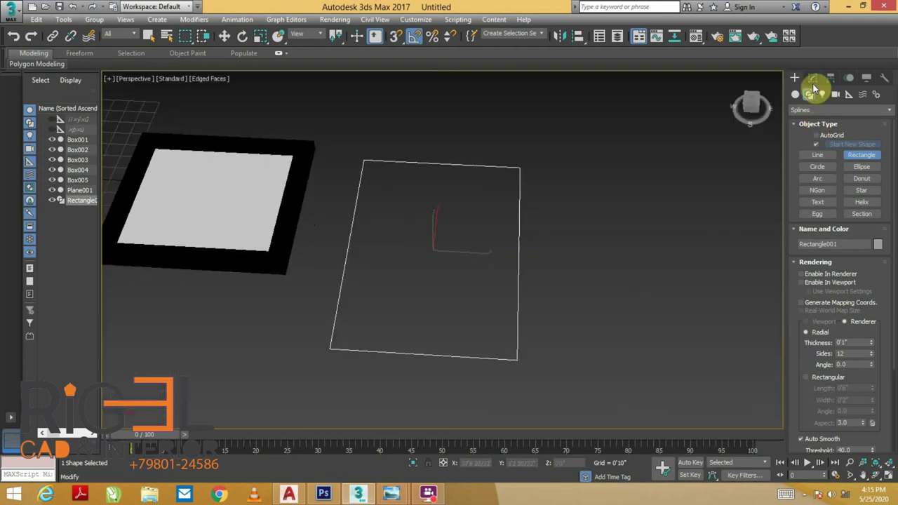
- Apply a Sweep modifier to the rectangle with the Half Round built-in section
{"action": "left_click", "coordinate": [812, 78]}
{"action": "left_click", "coordinate": [812, 111]}
{"action": "type", "text": "s"}
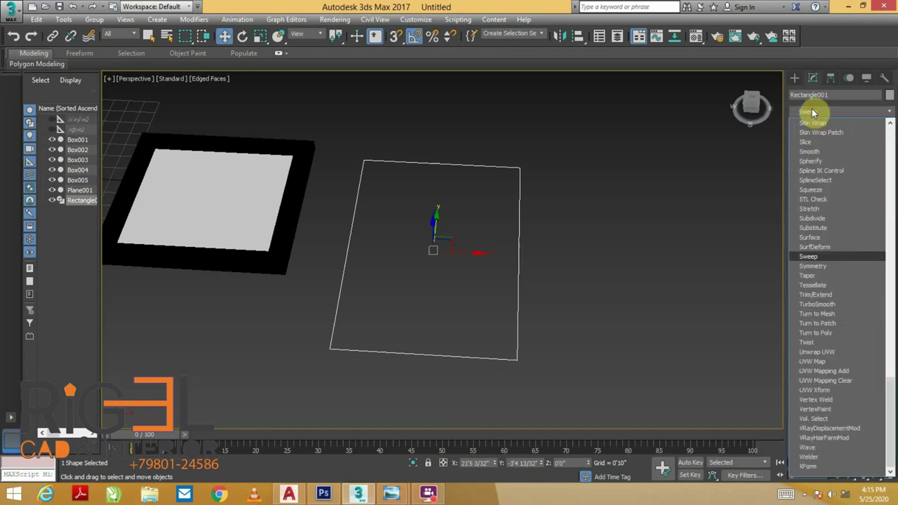
{"action": "type", "text": "w"}
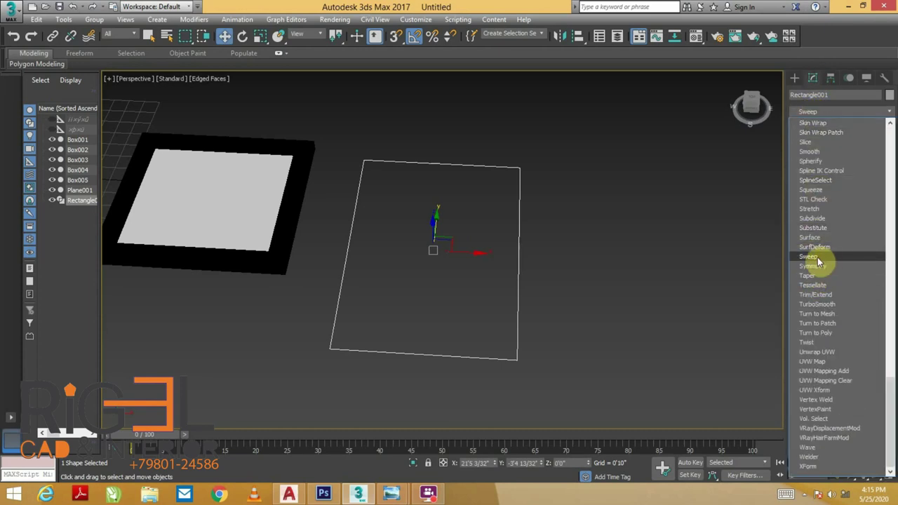
{"action": "left_click", "coordinate": [814, 257]}
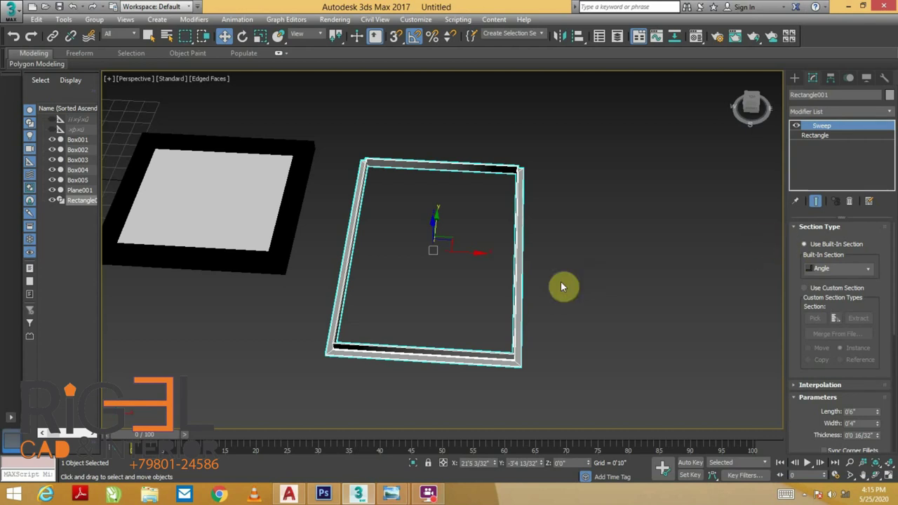
{"action": "left_click", "coordinate": [846, 271]}
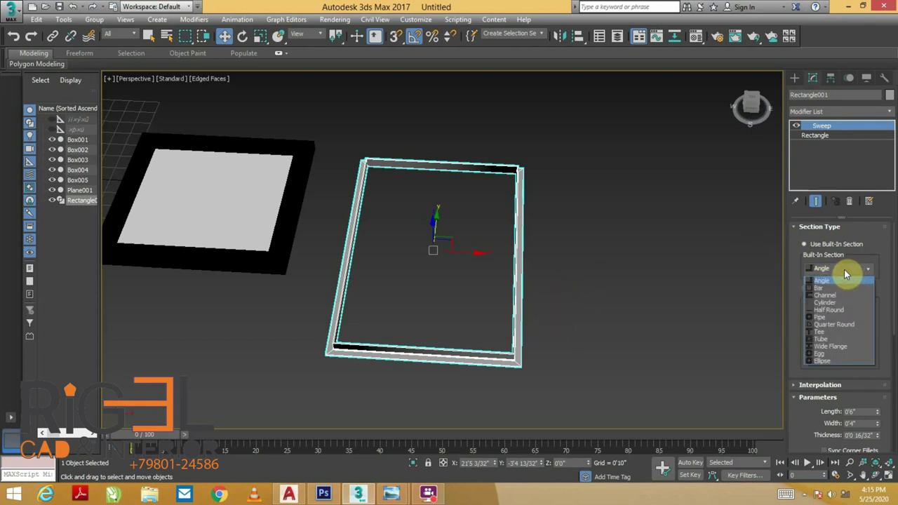
{"action": "left_click", "coordinate": [838, 309]}
- Turn off edged faces and raise the half-round radius to about 0'5 31/32"
{"action": "left_click", "coordinate": [671, 340]}
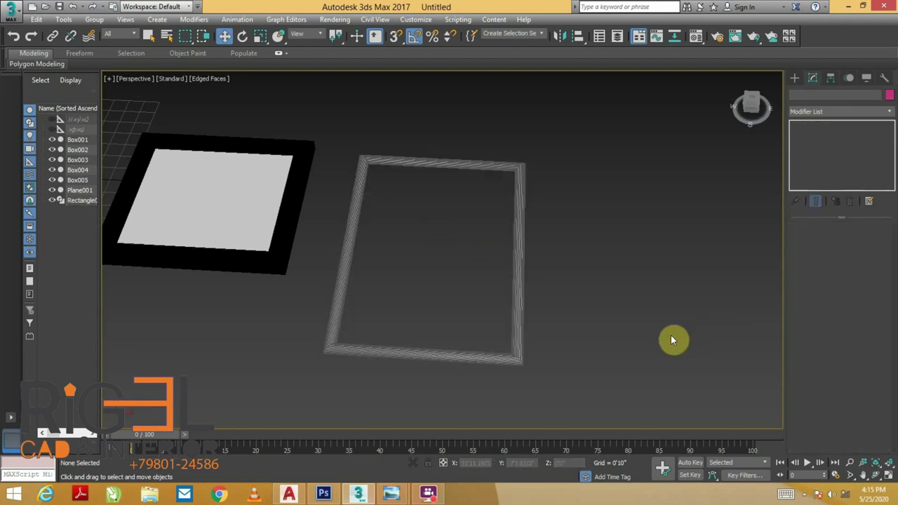
{"action": "key", "text": "F4"}
{"action": "mouse_move", "coordinate": [550, 335]}
{"action": "middle_mouse_down", "text": "alt"}
{"action": "mouse_move", "coordinate": [533, 353]}
{"action": "mouse_move", "coordinate": [554, 307]}
{"action": "mouse_move", "coordinate": [548, 282]}
{"action": "mouse_move", "coordinate": [551, 306]}
{"action": "middle_mouse_up", "text": "alt"}
{"action": "scroll", "coordinate": [554, 308], "scroll_direction": "up", "scroll_amount": 2}
{"action": "scroll", "coordinate": [556, 313], "scroll_direction": "up", "scroll_amount": 4}
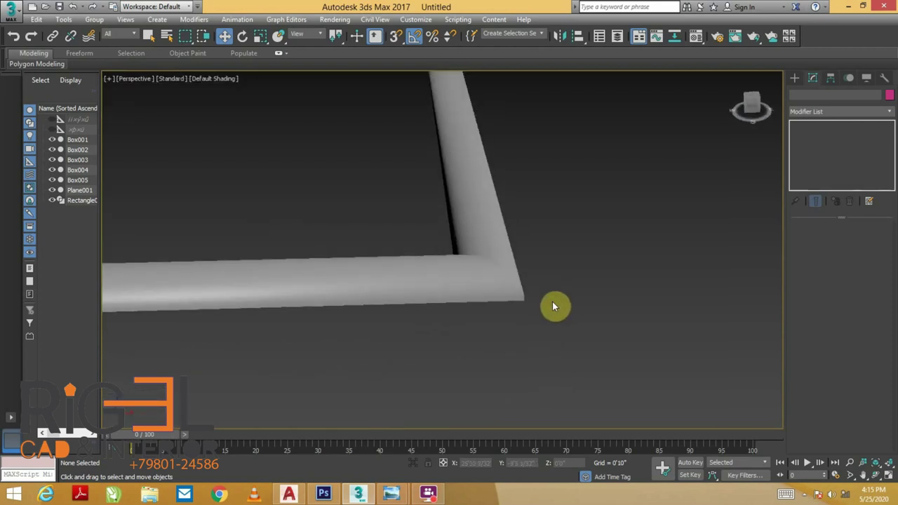
{"action": "scroll", "coordinate": [525, 278], "scroll_direction": "down", "scroll_amount": 4}
{"action": "left_click", "coordinate": [516, 277]}
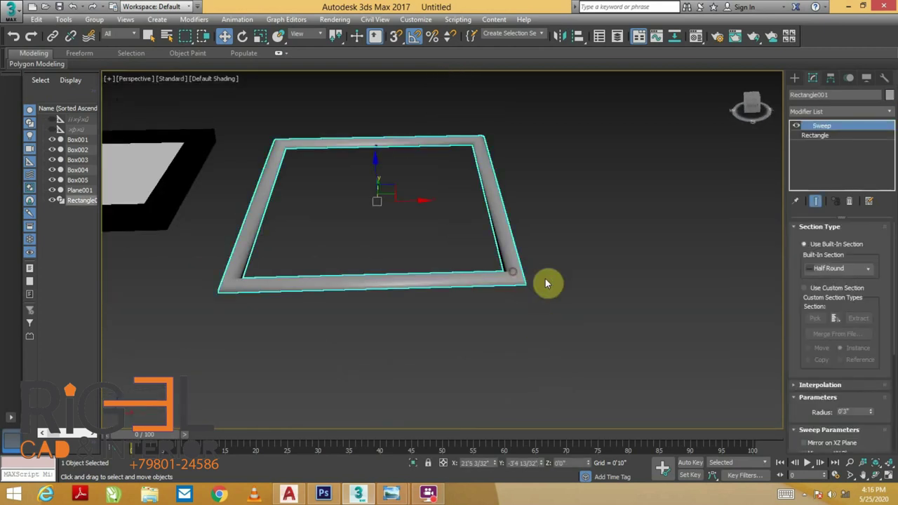
{"action": "scroll", "coordinate": [842, 350], "scroll_direction": "down", "scroll_amount": 2}
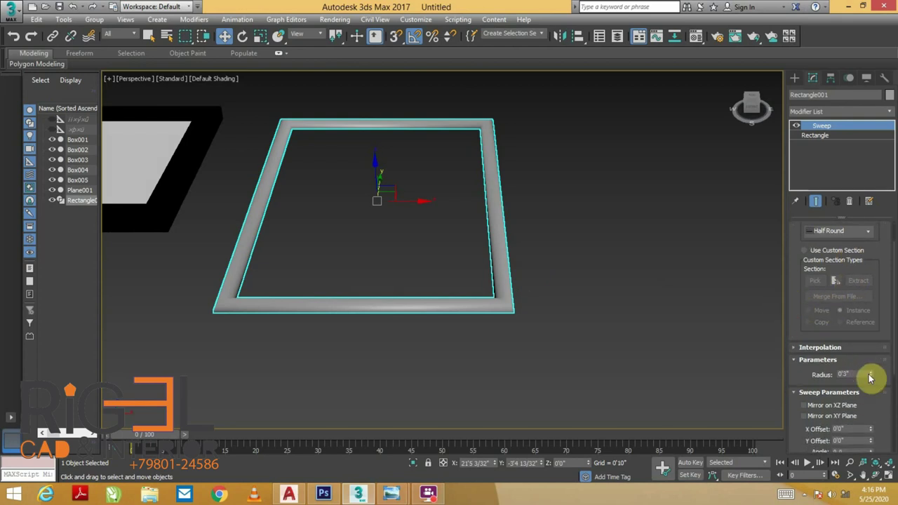
{"action": "mouse_move", "coordinate": [870, 375]}
{"action": "left_mouse_down"}
{"action": "mouse_move", "coordinate": [857, 307]}
{"action": "mouse_move", "coordinate": [862, 316]}
{"action": "left_mouse_up"}
{"action": "left_click", "coordinate": [632, 341]}
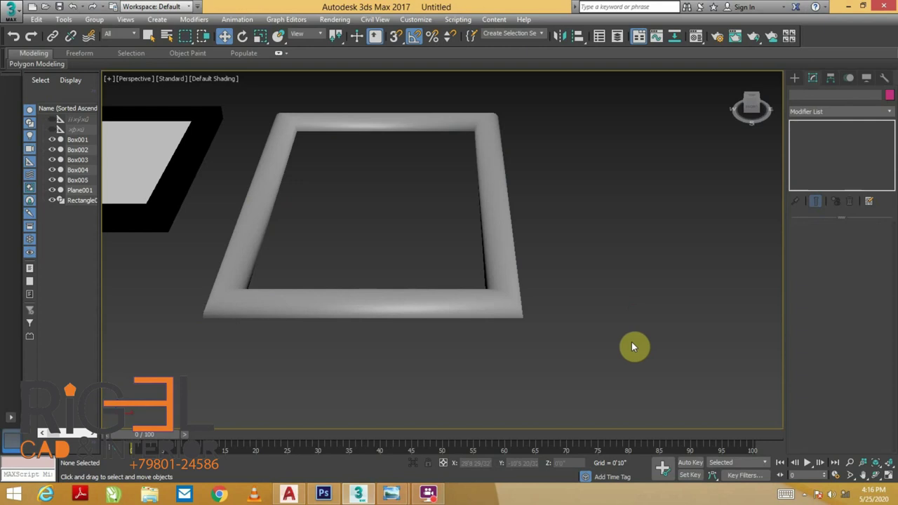
{"action": "key", "text": "alt+w"}
{"action": "key", "text": "alt+w"}
- Draw a Plane primitive filling the rounded frame's opening in the Top view
{"action": "left_click", "coordinate": [794, 78]}
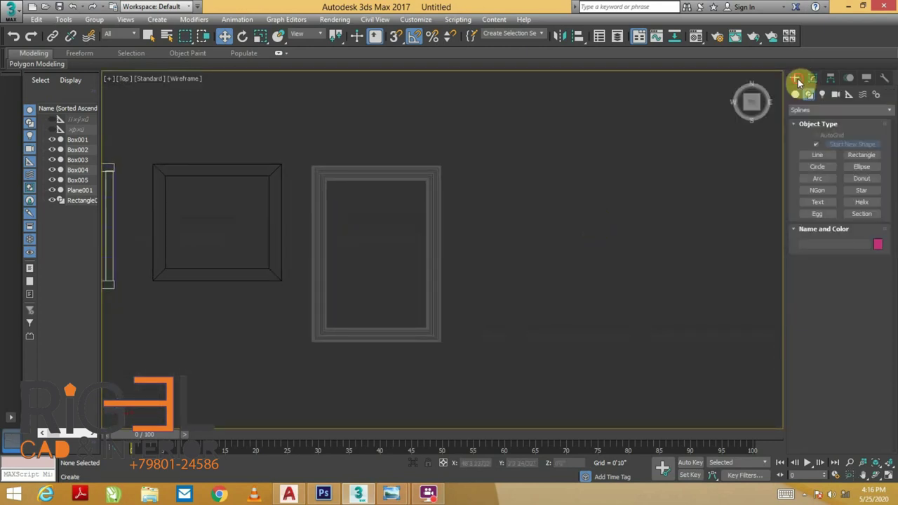
{"action": "left_click", "coordinate": [796, 94]}
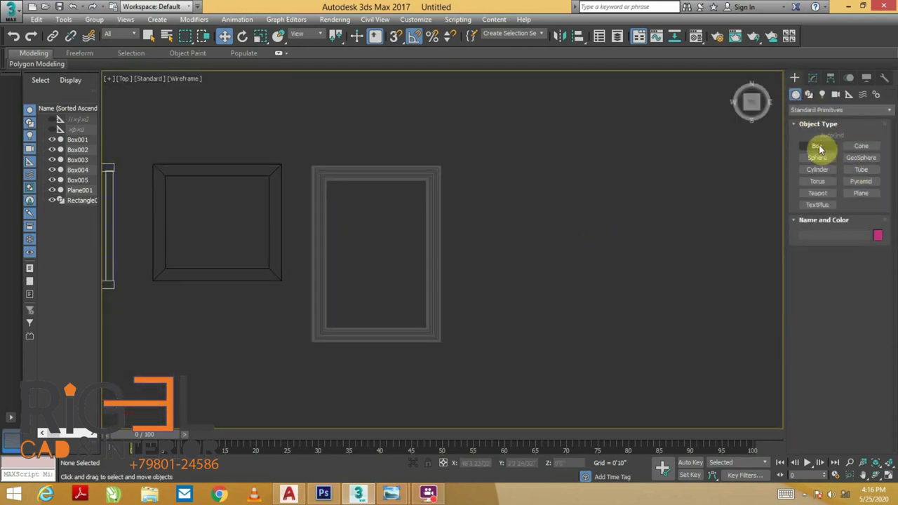
{"action": "left_click", "coordinate": [816, 145]}
{"action": "left_click", "coordinate": [860, 193]}
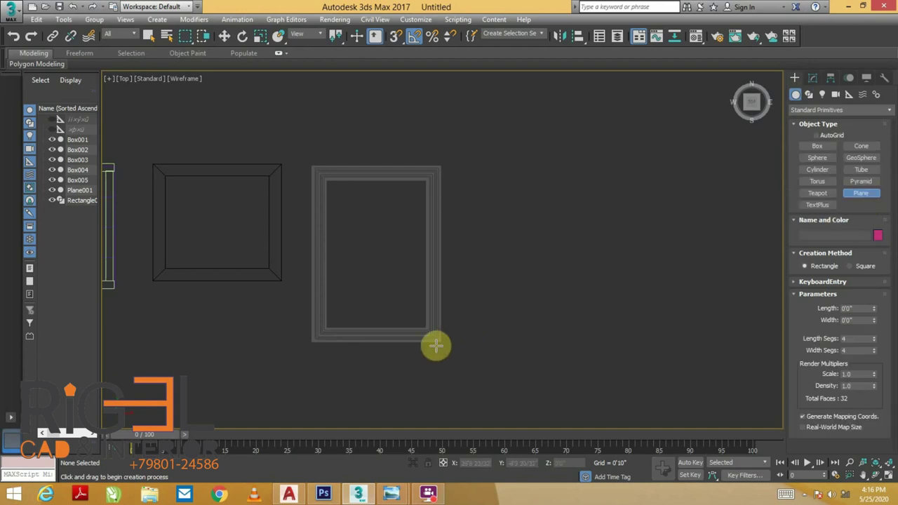
{"action": "left_click_drag", "start_coordinate": [433, 334], "coordinate": [320, 174]}
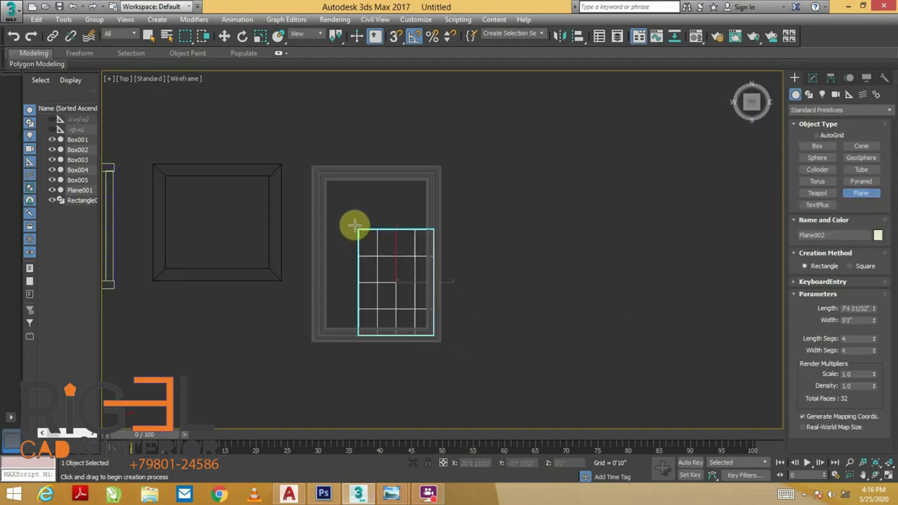
- View the new Plane002 in the maximized Perspective view and switch to Select and Move
{"action": "key", "text": "alt+w"}
{"action": "key", "text": "alt+w"}
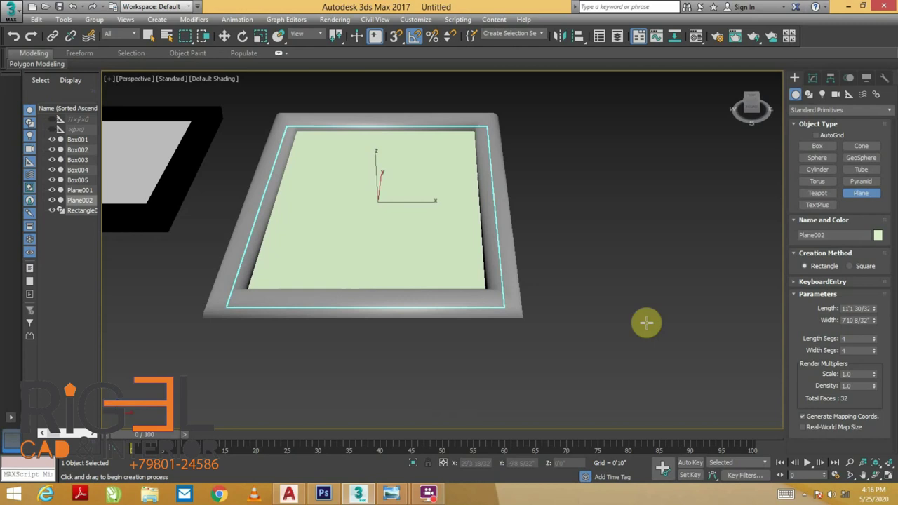
{"action": "scroll", "coordinate": [586, 281], "scroll_direction": "up", "scroll_amount": 2}
{"action": "scroll", "coordinate": [582, 288], "scroll_direction": "down", "scroll_amount": 3}
{"action": "scroll", "coordinate": [593, 321], "scroll_direction": "down", "scroll_amount": 1}
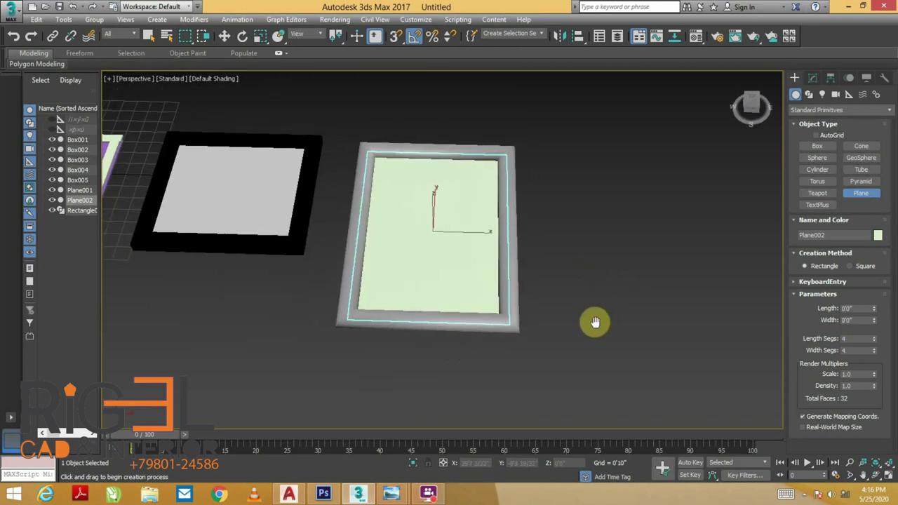
{"action": "scroll", "coordinate": [594, 323], "scroll_direction": "down", "scroll_amount": 3}
{"action": "key", "text": "w"}
{"action": "middle_click_drag", "start_coordinate": [627, 327], "coordinate": [590, 317]}
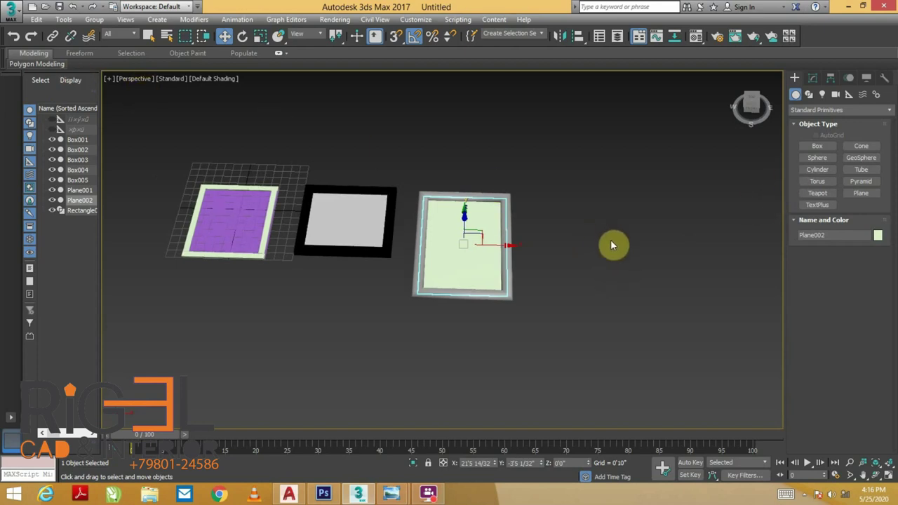
{"action": "middle_click_drag", "start_coordinate": [607, 259], "coordinate": [613, 259], "text": "alt"}
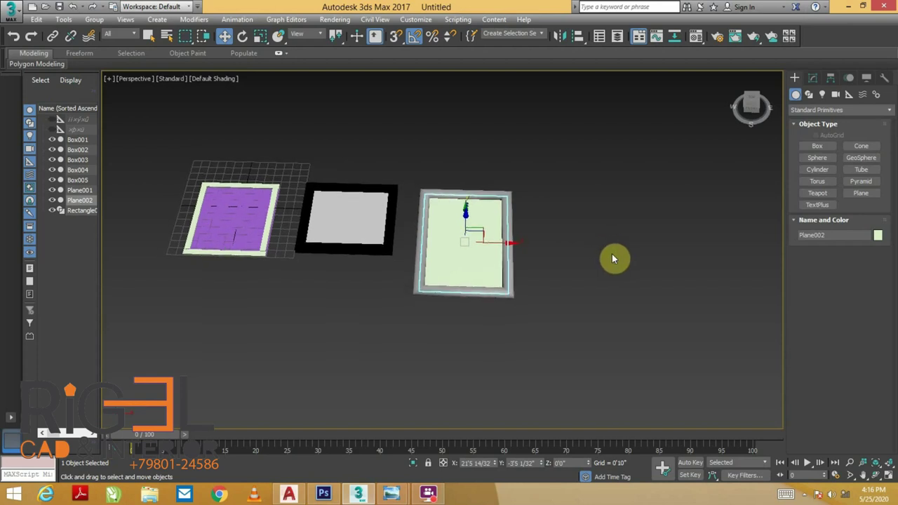
{"action": "left_click", "coordinate": [845, 7]}
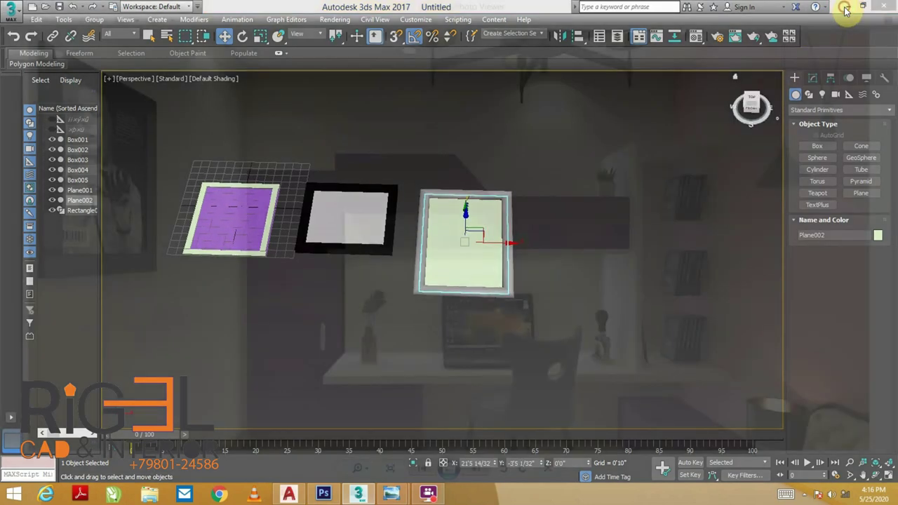
{"action": "scroll", "coordinate": [596, 225], "scroll_direction": "down", "scroll_amount": 2}
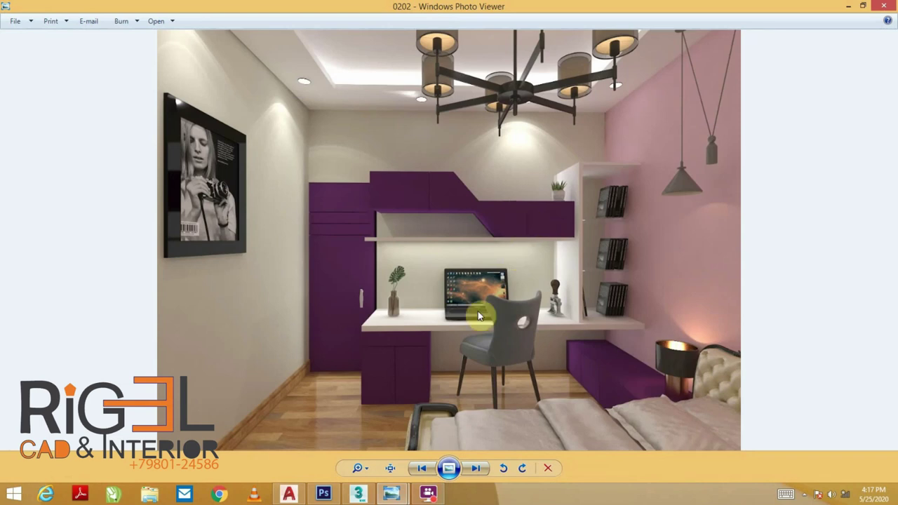
{"action": "left_click", "coordinate": [357, 494]}
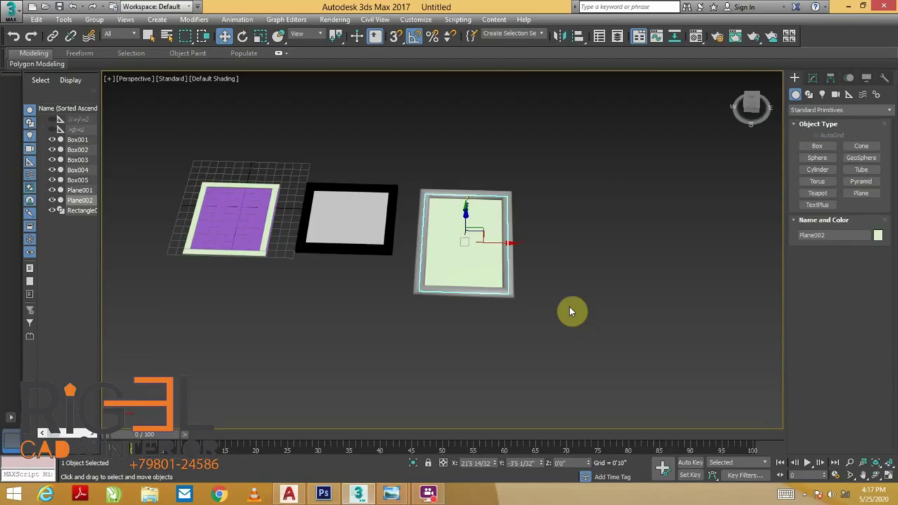
- Draw a new rectangle outline to the right of the rounded frame
{"action": "left_click", "coordinate": [573, 281]}
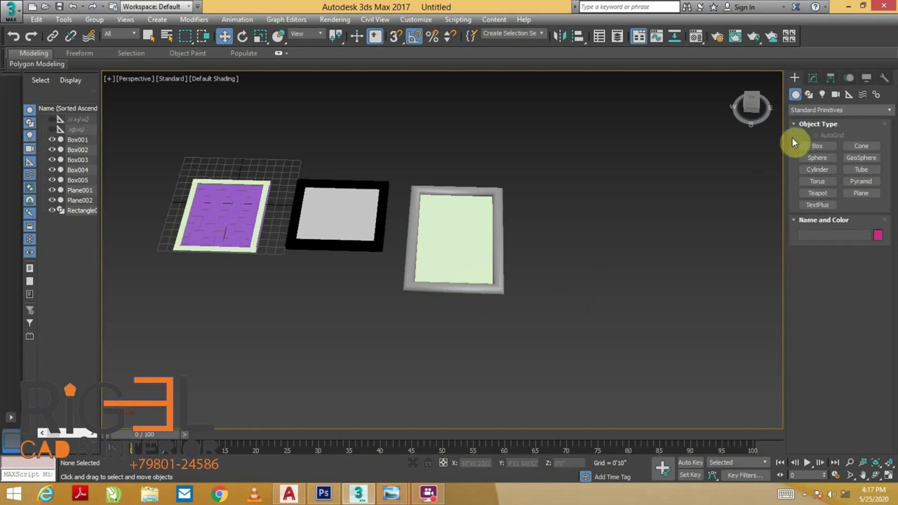
{"action": "left_click", "coordinate": [810, 96]}
{"action": "left_click", "coordinate": [860, 154]}
{"action": "mouse_move", "coordinate": [540, 192]}
{"action": "left_mouse_down"}
{"action": "mouse_move", "coordinate": [618, 270]}
{"action": "mouse_move", "coordinate": [670, 345]}
{"action": "left_mouse_up"}
{"action": "mouse_move", "coordinate": [670, 345]}
{"action": "middle_mouse_down", "text": "alt"}
{"action": "mouse_move", "coordinate": [629, 315]}
{"action": "mouse_move", "coordinate": [660, 304]}
{"action": "middle_mouse_up", "text": "alt"}
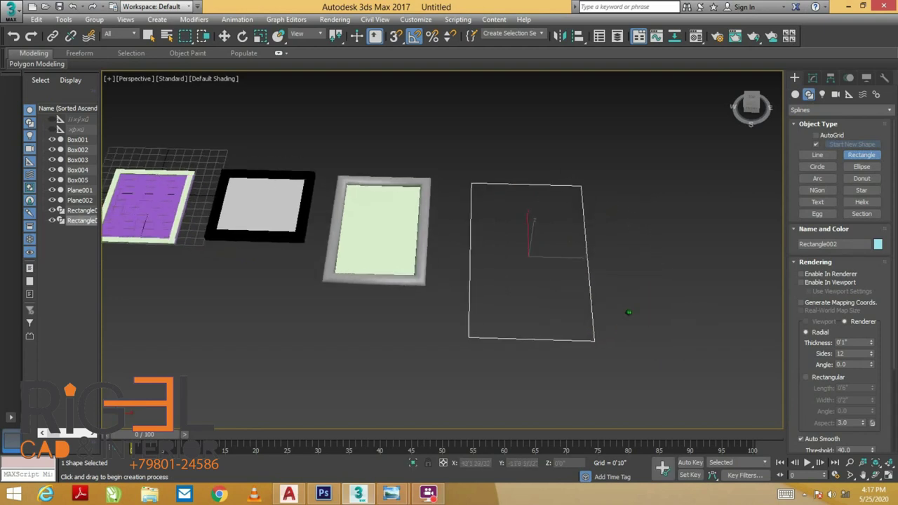
- Enable the rectangle in the viewport and raise its thickness to about 1'0 12/32"
{"action": "left_click", "coordinate": [812, 79]}
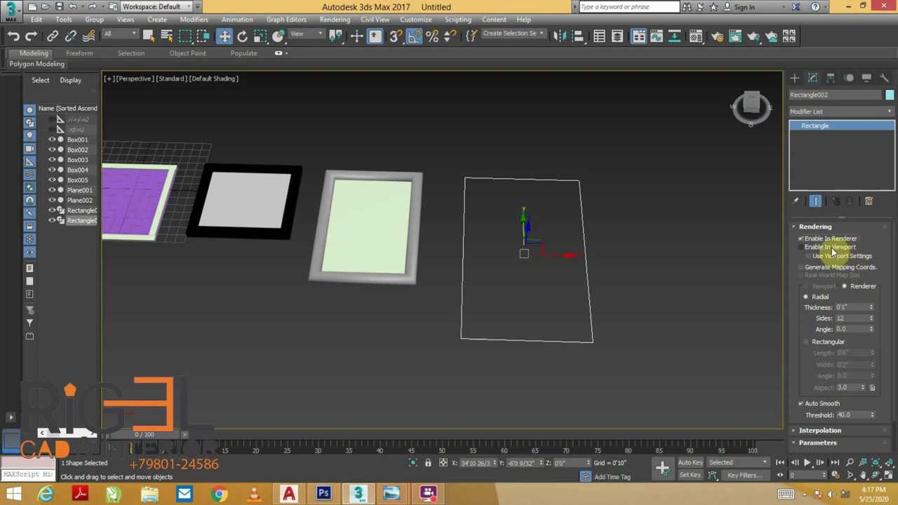
{"action": "left_click", "coordinate": [802, 247]}
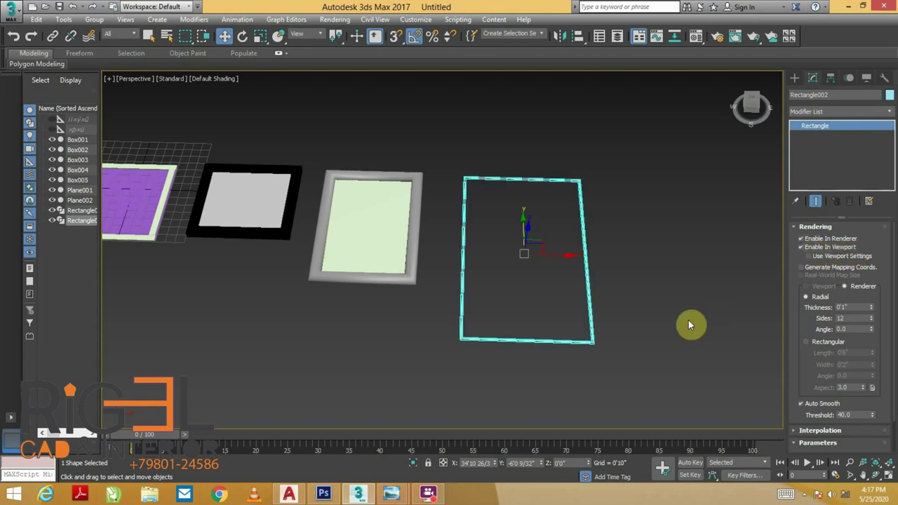
{"action": "left_click", "coordinate": [709, 304]}
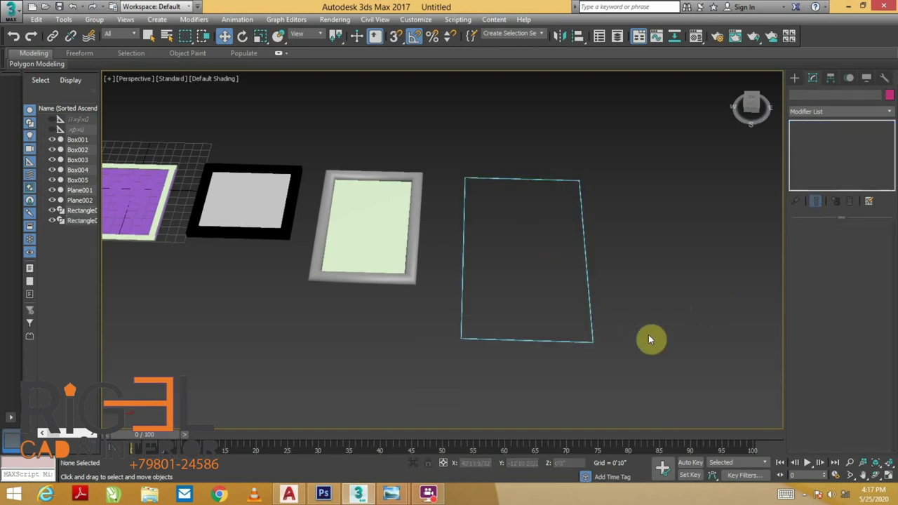
{"action": "left_click", "coordinate": [590, 324]}
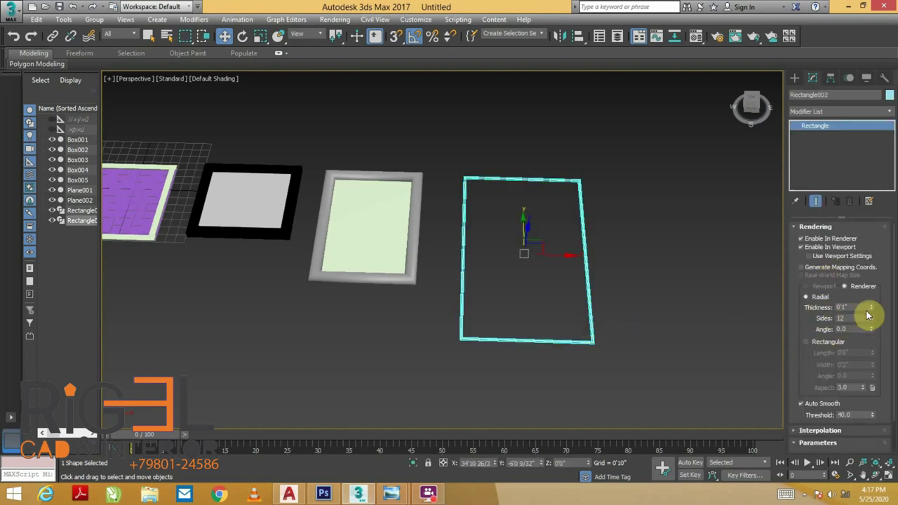
{"action": "left_click_drag", "start_coordinate": [872, 311], "coordinate": [764, 174]}
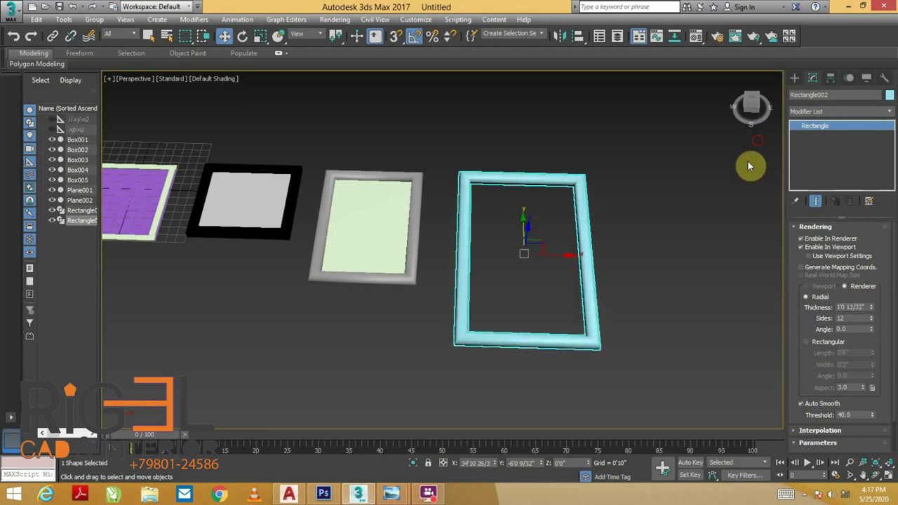
- Compare the cyan and green frames by selecting each and zooming the view
{"action": "left_click", "coordinate": [671, 240]}
{"action": "scroll", "coordinate": [418, 271], "scroll_direction": "up", "scroll_amount": 5}
{"action": "scroll", "coordinate": [390, 254], "scroll_direction": "down", "scroll_amount": 5}
{"action": "left_click", "coordinate": [457, 285]}
{"action": "left_click", "coordinate": [539, 300]}
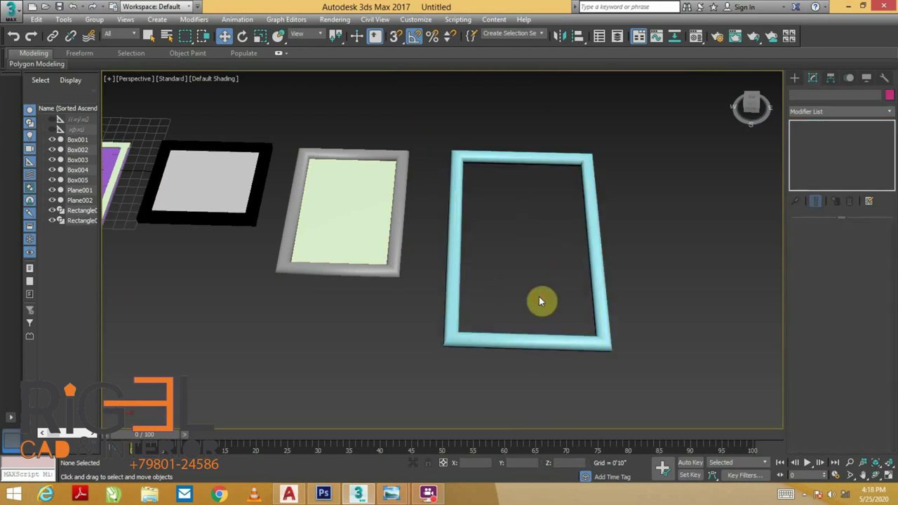
{"action": "left_click", "coordinate": [395, 269]}
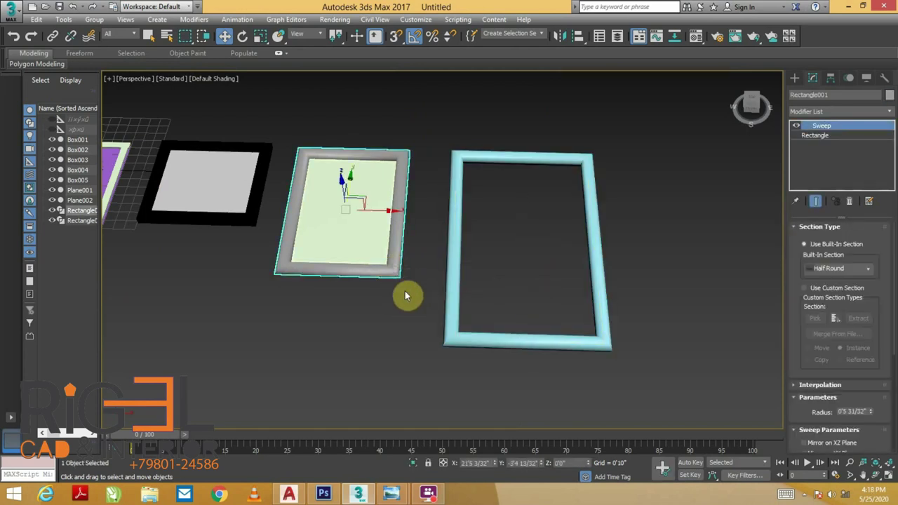
{"action": "scroll", "coordinate": [678, 343], "scroll_direction": "up", "scroll_amount": 4}
{"action": "middle_click_drag", "start_coordinate": [235, 238], "coordinate": [242, 242]}
{"action": "scroll", "coordinate": [352, 297], "scroll_direction": "down", "scroll_amount": 5}
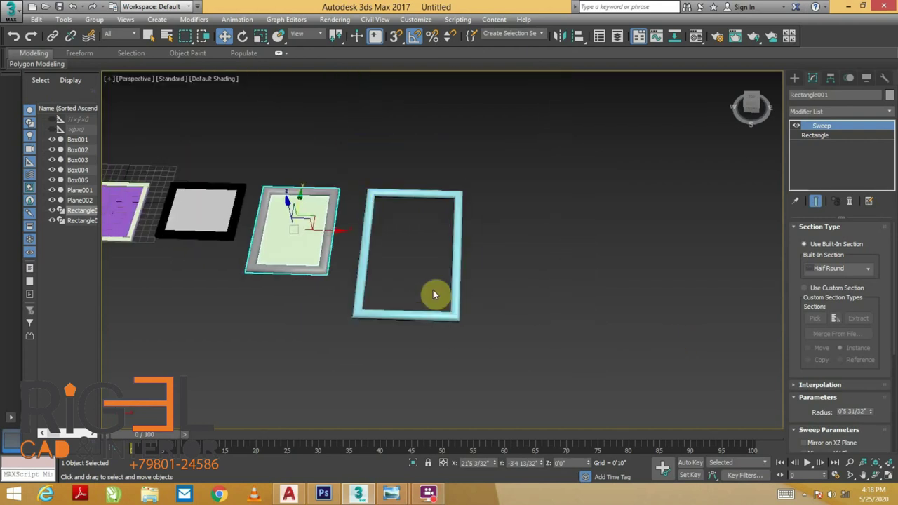
{"action": "left_click", "coordinate": [318, 320]}
- Orbit the view to a tilted angle around the selected green frame
{"action": "mouse_move", "coordinate": [419, 282]}
{"action": "middle_mouse_down"}
{"action": "mouse_move", "coordinate": [444, 283]}
{"action": "mouse_move", "coordinate": [436, 288]}
{"action": "middle_mouse_up"}
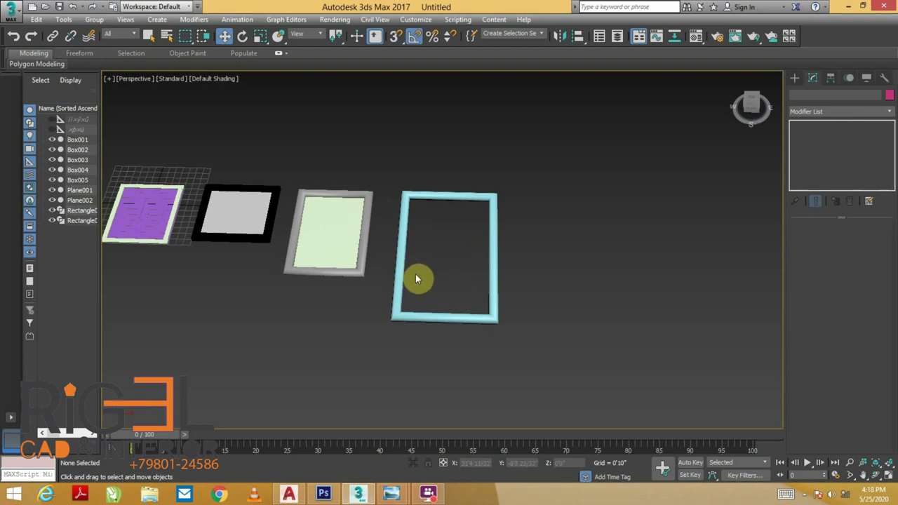
{"action": "mouse_move", "coordinate": [424, 286]}
{"action": "middle_mouse_down", "text": "alt"}
{"action": "mouse_move", "coordinate": [367, 264]}
{"action": "mouse_move", "coordinate": [424, 290]}
{"action": "mouse_move", "coordinate": [420, 257]}
{"action": "mouse_move", "coordinate": [435, 226]}
{"action": "mouse_move", "coordinate": [457, 244]}
{"action": "mouse_move", "coordinate": [449, 194]}
{"action": "middle_mouse_up", "text": "alt"}
{"action": "left_click", "coordinate": [423, 290]}
{"action": "scroll", "coordinate": [434, 238], "scroll_direction": "up", "scroll_amount": 4}
{"action": "scroll", "coordinate": [434, 210], "scroll_direction": "up", "scroll_amount": 3}
{"action": "scroll", "coordinate": [445, 223], "scroll_direction": "down", "scroll_amount": 3}
{"action": "mouse_move", "coordinate": [461, 219]}
{"action": "middle_mouse_down", "text": "alt"}
{"action": "mouse_move", "coordinate": [476, 207]}
{"action": "mouse_move", "coordinate": [461, 276]}
{"action": "middle_mouse_up", "text": "alt"}
{"action": "scroll", "coordinate": [477, 232], "scroll_direction": "down", "scroll_amount": 3}
- Select the cyan frame and turn on Edged Faces, facing it from the front
{"action": "left_click", "coordinate": [509, 212]}
{"action": "mouse_move", "coordinate": [509, 212]}
{"action": "middle_mouse_down", "text": "alt"}
{"action": "mouse_move", "coordinate": [533, 201]}
{"action": "mouse_move", "coordinate": [523, 240]}
{"action": "mouse_move", "coordinate": [544, 306]}
{"action": "middle_mouse_up", "text": "alt"}
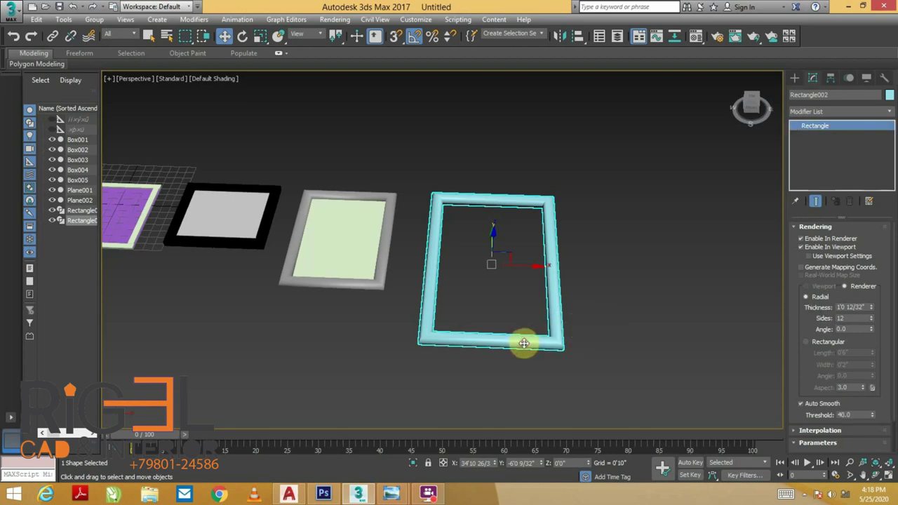
{"action": "key", "text": "F4"}
{"action": "mouse_move", "coordinate": [573, 363]}
{"action": "middle_mouse_down", "text": "alt"}
{"action": "mouse_move", "coordinate": [571, 260]}
{"action": "mouse_move", "coordinate": [566, 275]}
{"action": "mouse_move", "coordinate": [592, 297]}
{"action": "middle_mouse_up", "text": "alt"}
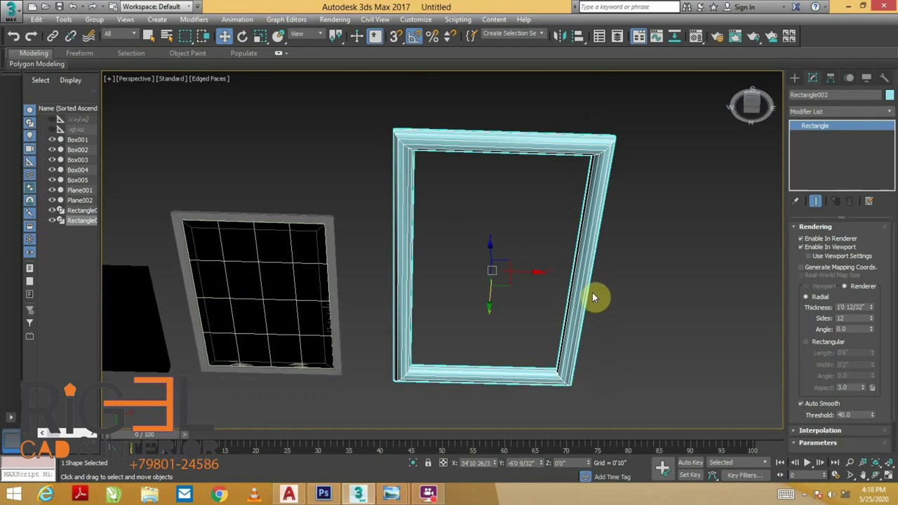
{"action": "scroll", "coordinate": [592, 298], "scroll_direction": "up", "scroll_amount": 1}
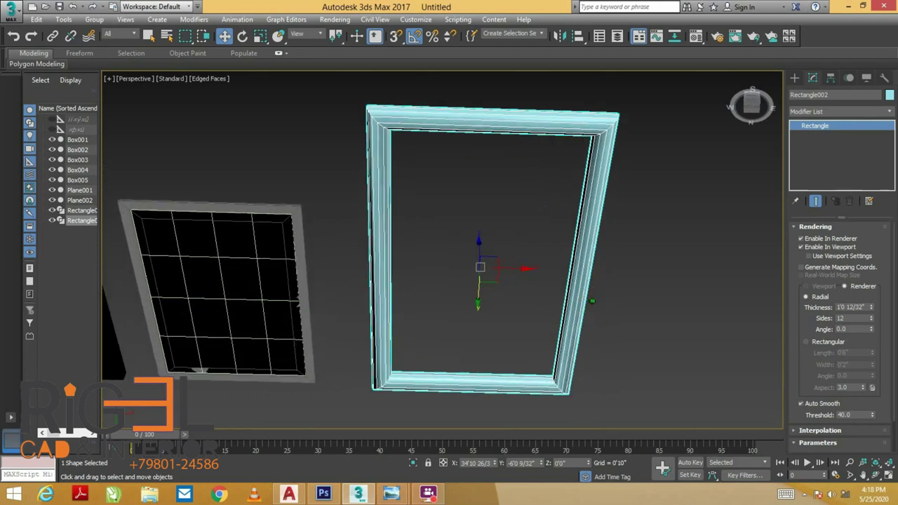
- Convert the cyan frame to Editable Poly and select its right-side polygons
{"action": "right_click", "coordinate": [576, 261]}
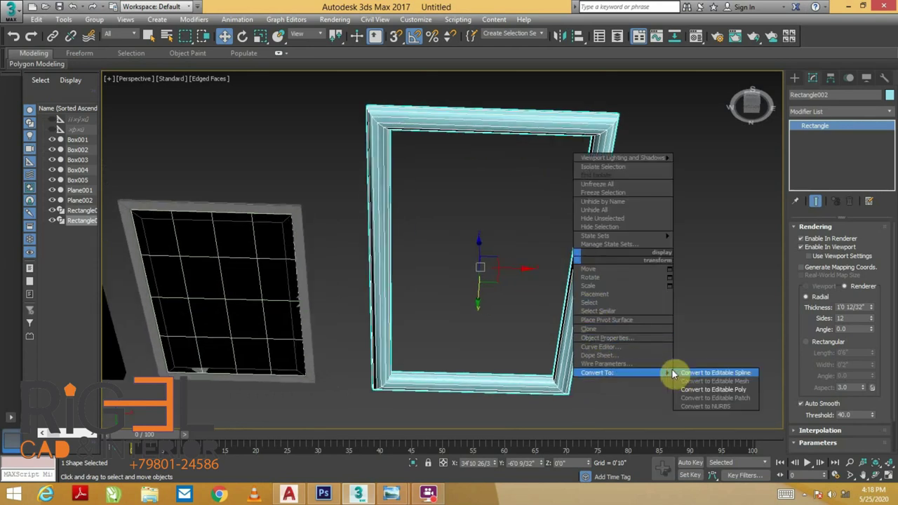
{"action": "left_click", "coordinate": [709, 389]}
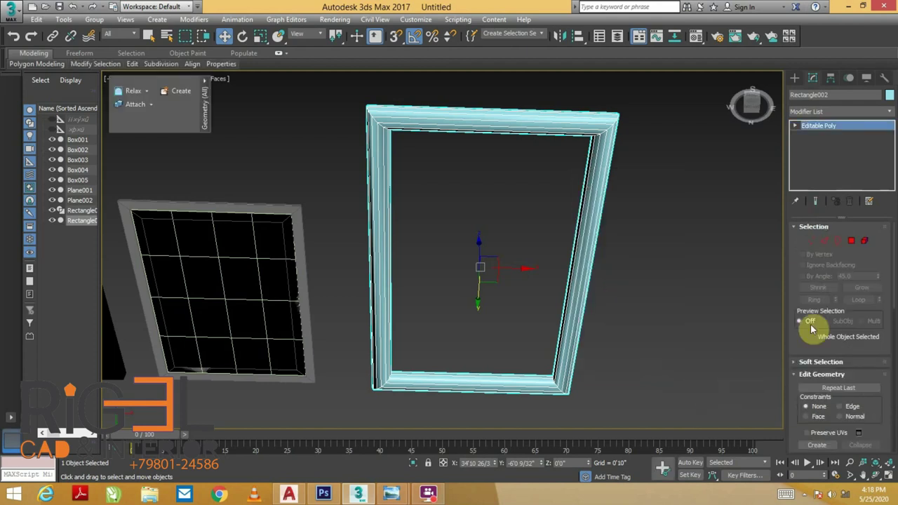
{"action": "left_click", "coordinate": [851, 240]}
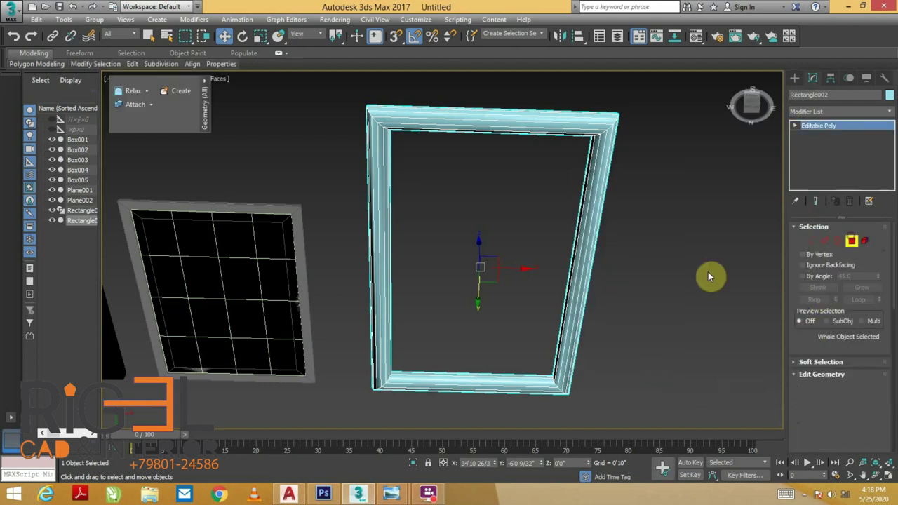
{"action": "left_click", "coordinate": [579, 268]}
{"action": "middle_click_drag", "start_coordinate": [606, 257], "coordinate": [607, 327], "text": "alt"}
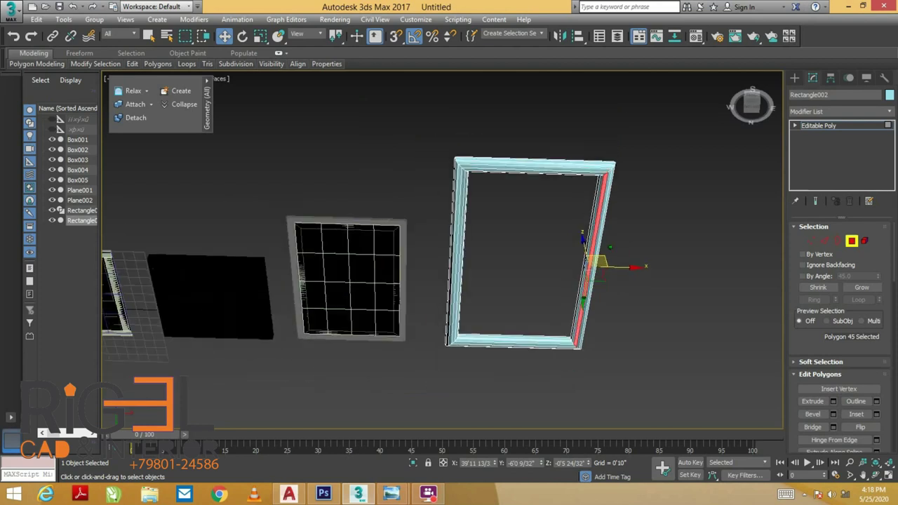
- Extrude the selected polygons into a tall panel and move it to fill the frame
{"action": "right_click", "coordinate": [640, 277]}
{"action": "left_click", "coordinate": [549, 309]}
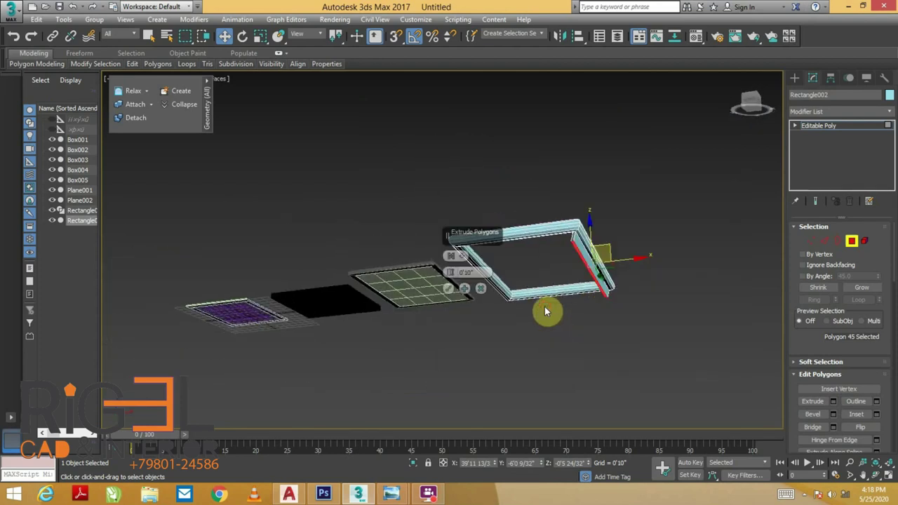
{"action": "left_click_drag", "start_coordinate": [452, 272], "coordinate": [483, 414]}
{"action": "left_click", "coordinate": [449, 290]}
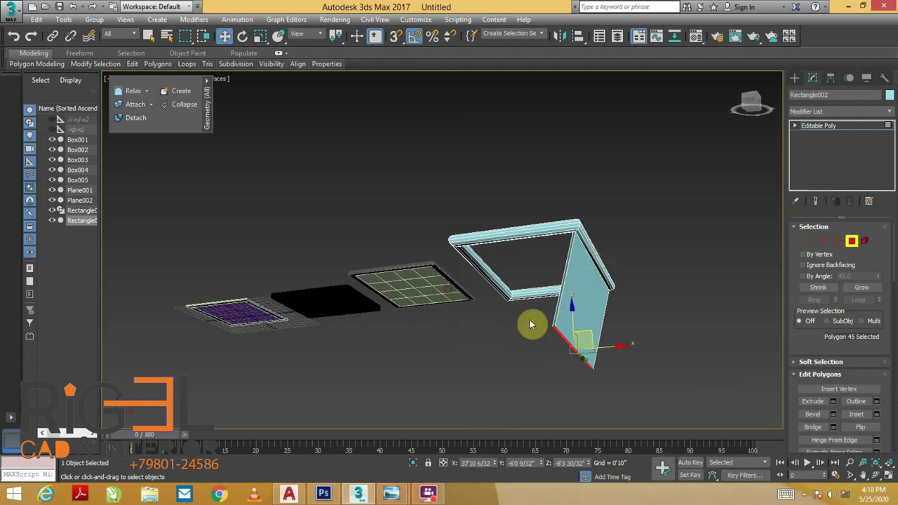
{"action": "middle_click_drag", "start_coordinate": [531, 323], "coordinate": [554, 338], "text": "alt"}
{"action": "left_click_drag", "start_coordinate": [569, 329], "coordinate": [553, 249]}
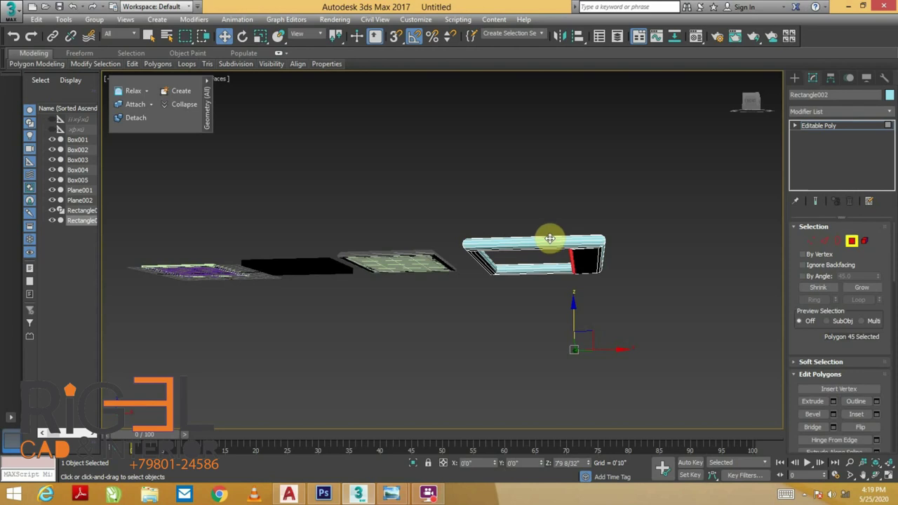
{"action": "left_click_drag", "start_coordinate": [606, 262], "coordinate": [517, 273]}
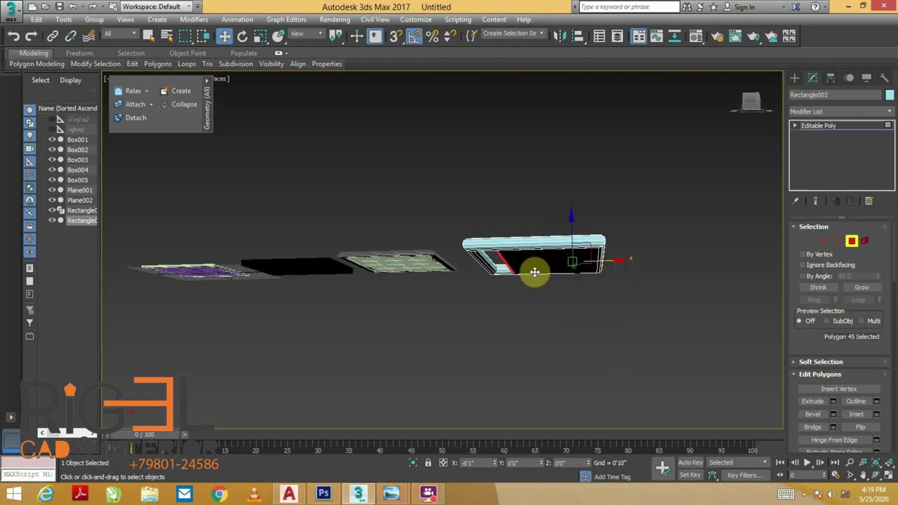
{"action": "left_click", "coordinate": [658, 287]}
{"action": "mouse_move", "coordinate": [659, 286]}
{"action": "middle_mouse_down", "text": "alt"}
{"action": "mouse_move", "coordinate": [662, 375]}
{"action": "mouse_move", "coordinate": [699, 346]}
{"action": "mouse_move", "coordinate": [666, 352]}
{"action": "mouse_move", "coordinate": [692, 334]}
{"action": "mouse_move", "coordinate": [615, 344]}
{"action": "middle_mouse_up", "text": "alt"}
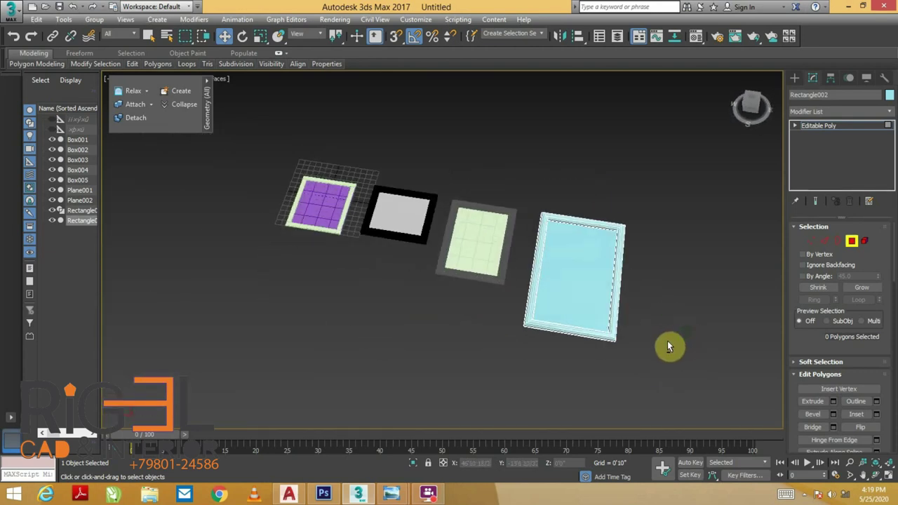
- Exit Polygon level, clear the selection and pan the view left
{"action": "left_click", "coordinate": [848, 243]}
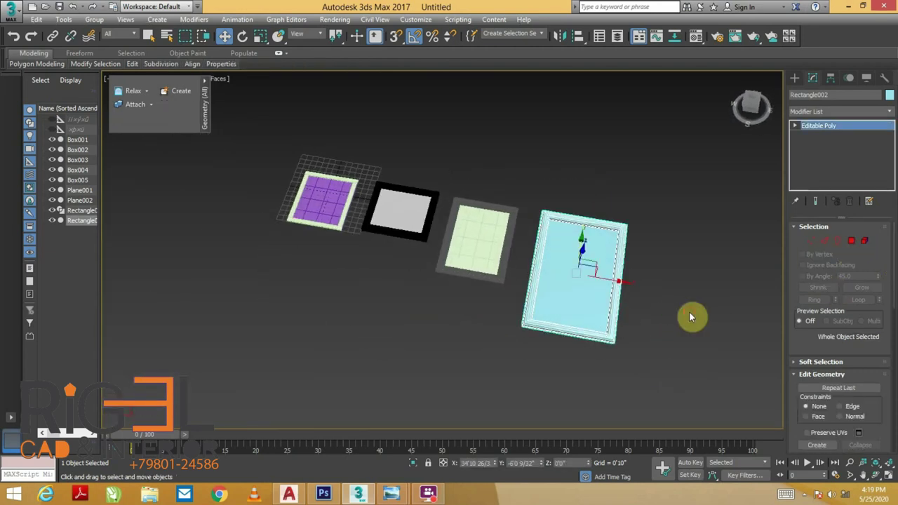
{"action": "left_click", "coordinate": [689, 311]}
{"action": "middle_click_drag", "start_coordinate": [689, 312], "coordinate": [634, 337]}
{"action": "mouse_move", "coordinate": [634, 381]}
{"action": "middle_mouse_down"}
{"action": "mouse_move", "coordinate": [633, 357]}
{"action": "mouse_move", "coordinate": [647, 347]}
{"action": "middle_mouse_up"}
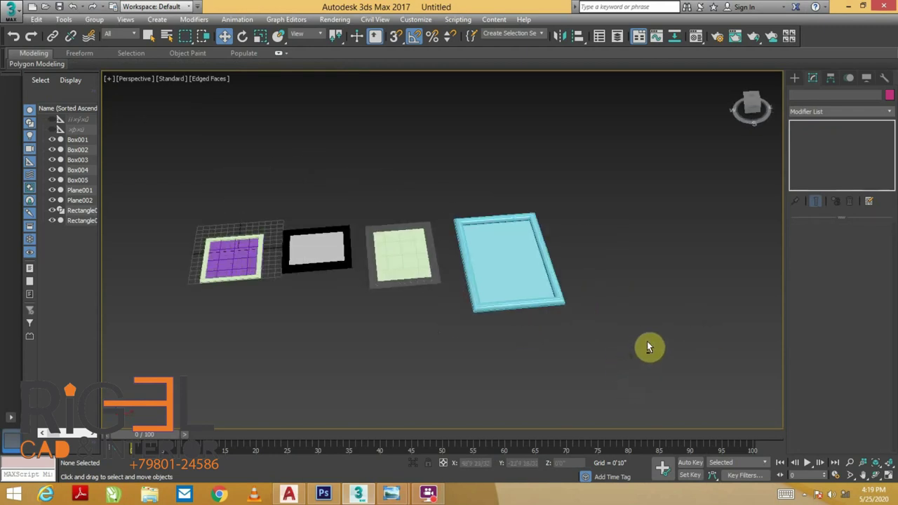
- Draw a new rectangle, Rectangle003, to the right of the existing frames
{"action": "left_click", "coordinate": [794, 78]}
{"action": "left_click", "coordinate": [809, 94]}
{"action": "left_click", "coordinate": [822, 165]}
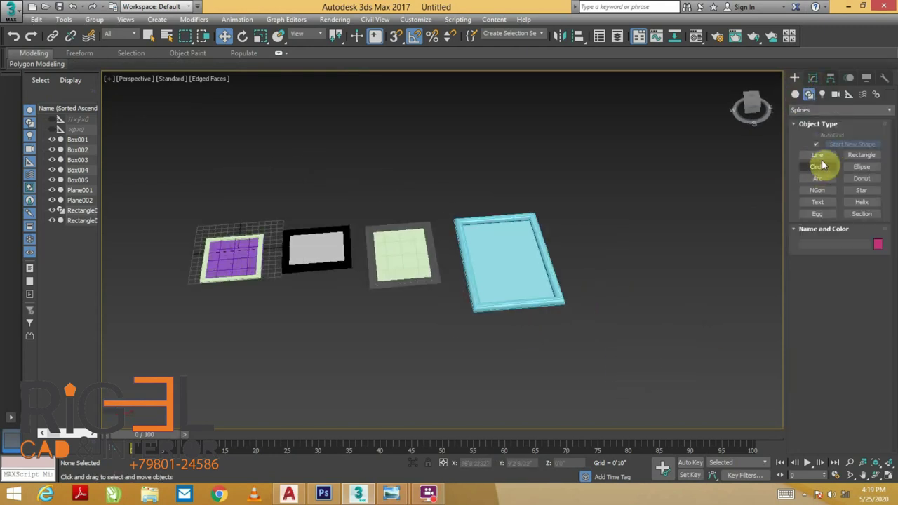
{"action": "left_click", "coordinate": [856, 157]}
{"action": "middle_click_drag", "start_coordinate": [624, 278], "coordinate": [587, 285], "text": "alt"}
{"action": "left_click_drag", "start_coordinate": [534, 254], "coordinate": [634, 395]}
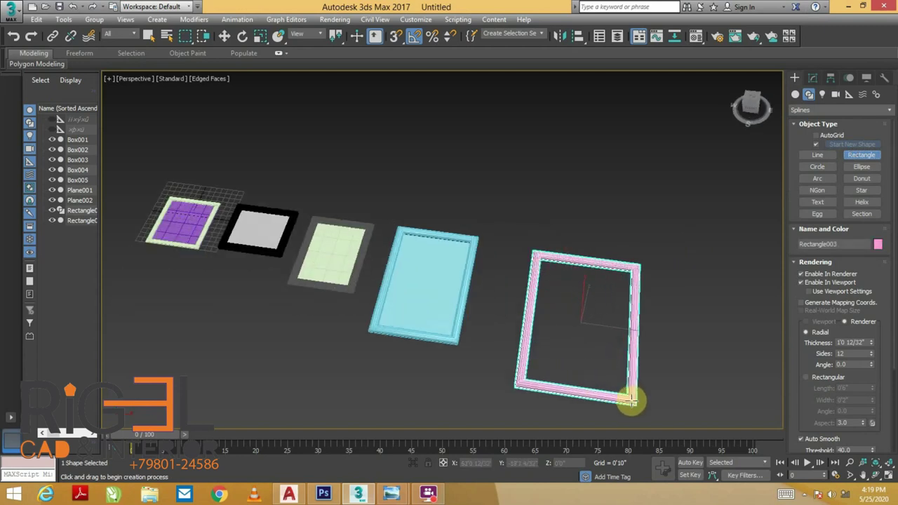
{"action": "scroll", "coordinate": [674, 343], "scroll_direction": "down", "scroll_amount": 3}
{"action": "scroll", "coordinate": [674, 344], "scroll_direction": "up", "scroll_amount": 2}
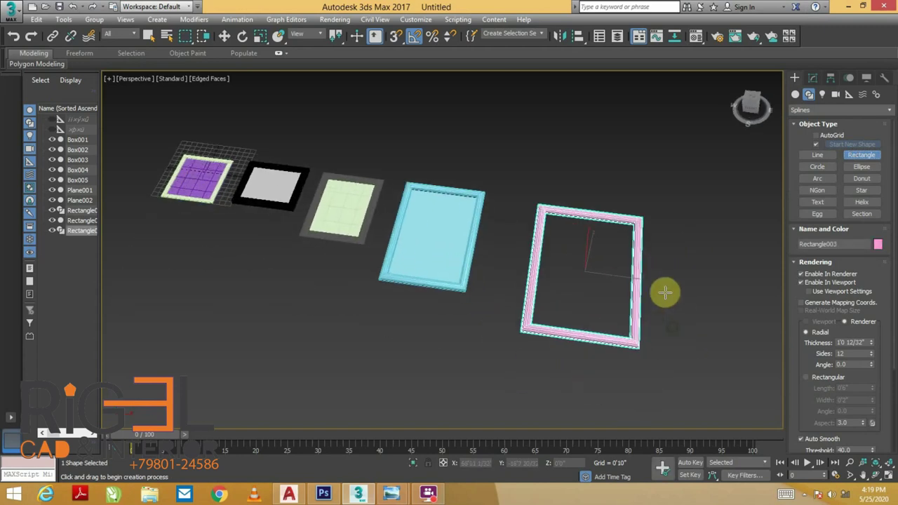
- Render Rectangle003 with a rectangular profile 1'0 19/32" long and 2'5 3/32" wide
{"action": "left_click", "coordinate": [814, 380]}
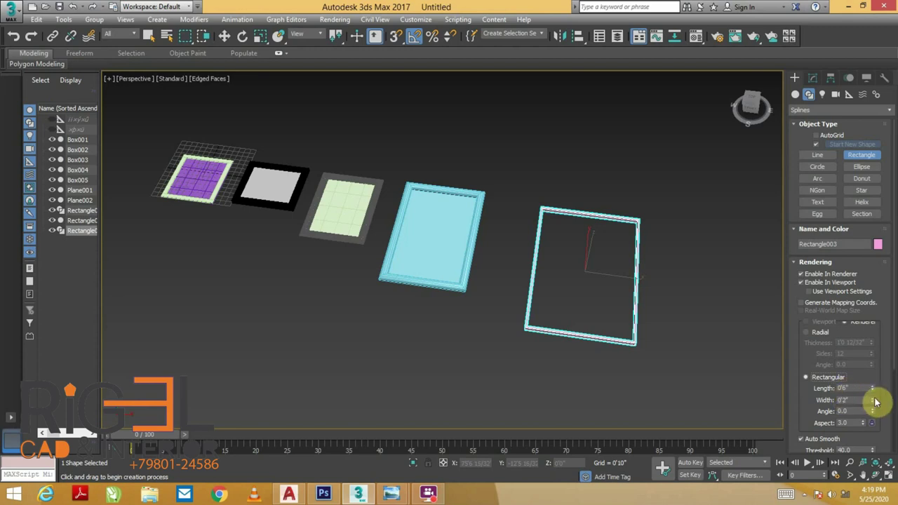
{"action": "left_click_drag", "start_coordinate": [869, 383], "coordinate": [869, 323]}
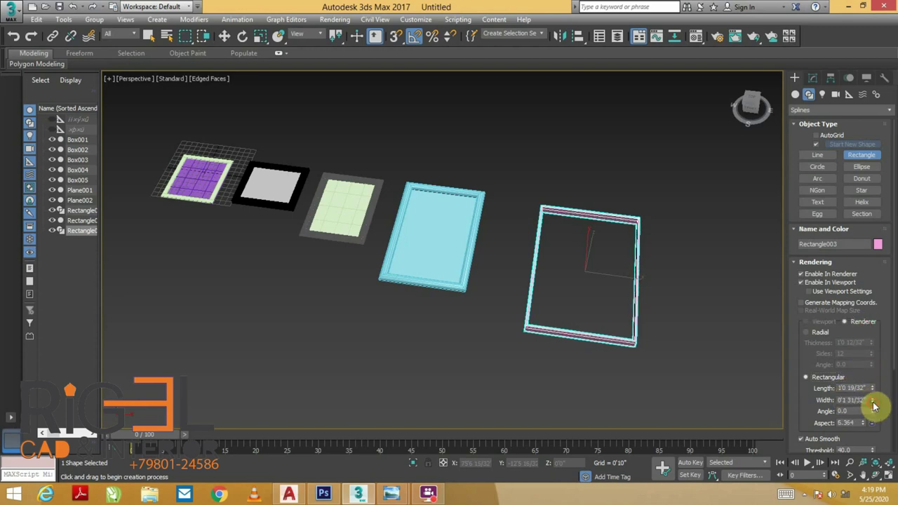
{"action": "left_click_drag", "start_coordinate": [873, 406], "coordinate": [838, 186]}
{"action": "left_click_drag", "start_coordinate": [873, 398], "coordinate": [882, 366]}
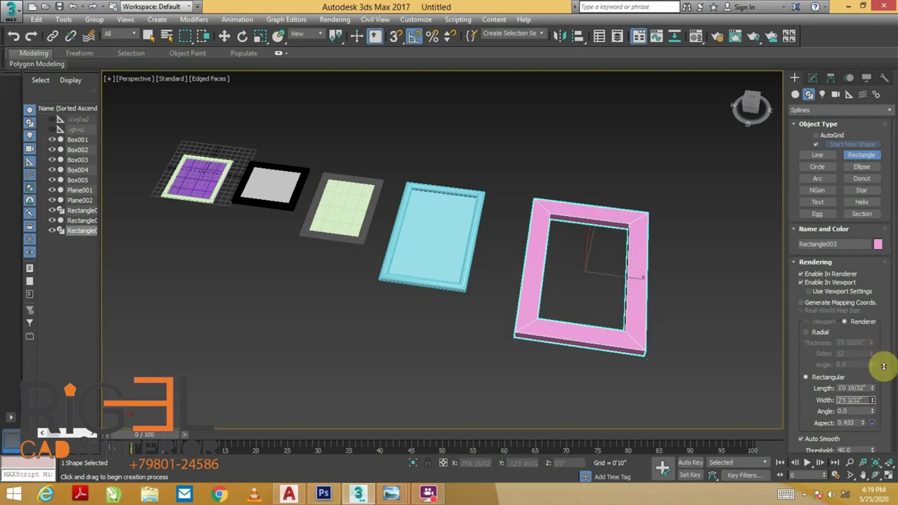
{"action": "left_click", "coordinate": [794, 94]}
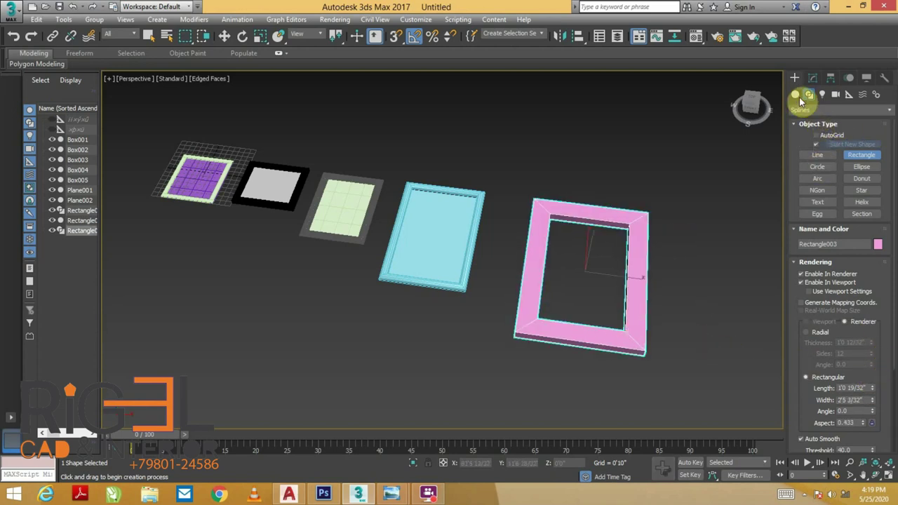
{"action": "left_click", "coordinate": [860, 193]}
- Draw a green 4x4 plane across the pink frame's opening in the Top view
{"action": "key", "text": "alt+w"}
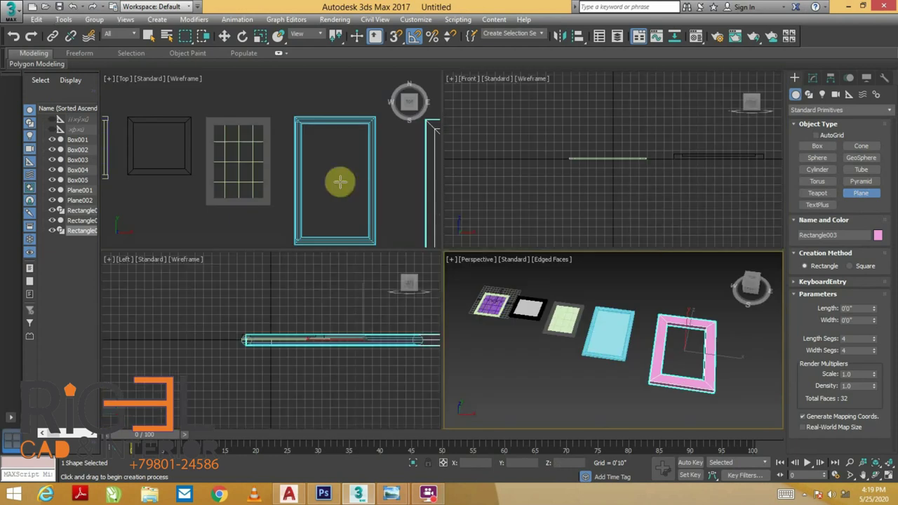
{"action": "key", "text": "alt+w"}
{"action": "scroll", "coordinate": [464, 274], "scroll_direction": "down", "scroll_amount": 3}
{"action": "scroll", "coordinate": [464, 273], "scroll_direction": "up", "scroll_amount": 5}
{"action": "left_click_drag", "start_coordinate": [466, 294], "coordinate": [323, 81]}
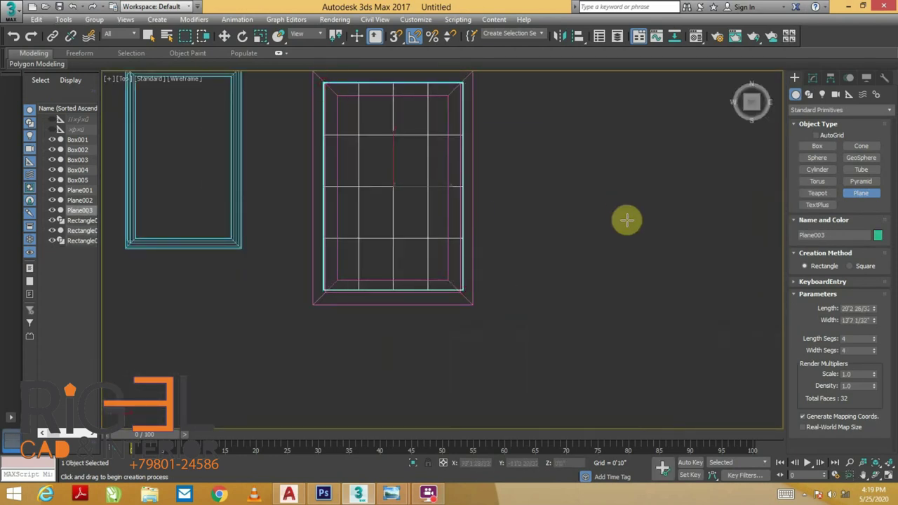
{"action": "key", "text": "alt+w"}
{"action": "left_click", "coordinate": [741, 311]}
{"action": "key", "text": "alt+w"}
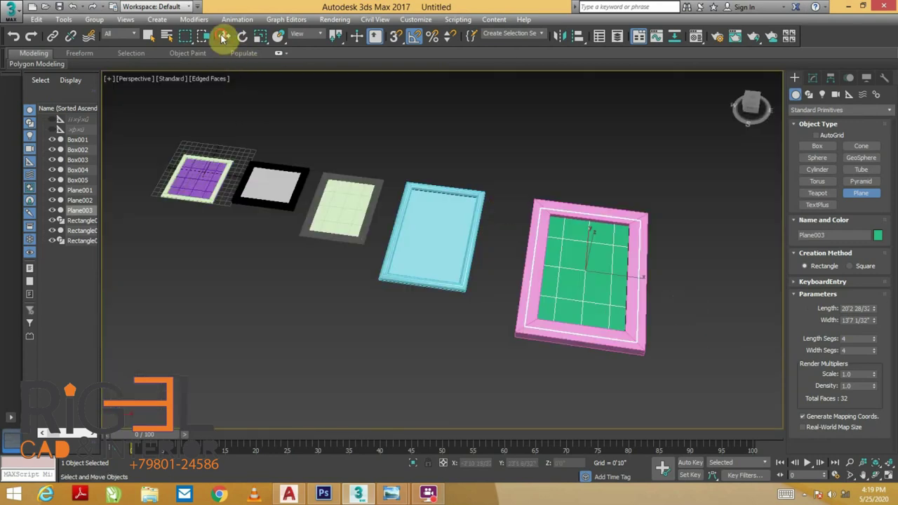
{"action": "left_click", "coordinate": [222, 37]}
{"action": "middle_click_drag", "start_coordinate": [622, 250], "coordinate": [427, 248], "text": "alt"}
- Make the pink Rectangle003 frame's rectangular rendering profile thinner and narrower
{"action": "left_click", "coordinate": [604, 336]}
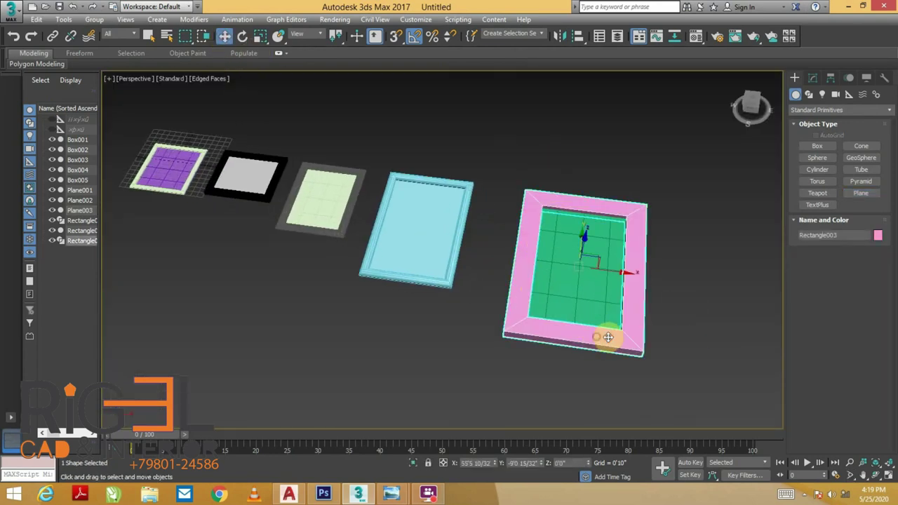
{"action": "left_click", "coordinate": [813, 78]}
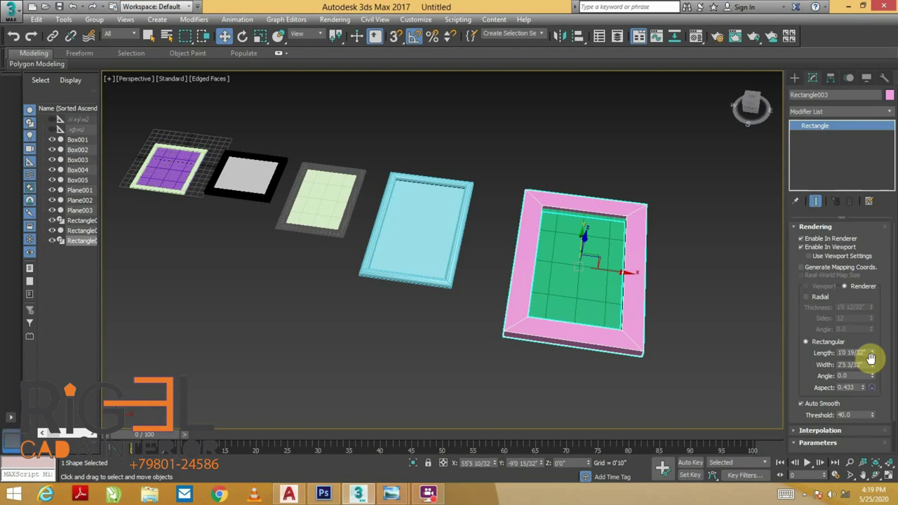
{"action": "left_click_drag", "start_coordinate": [874, 364], "coordinate": [875, 384]}
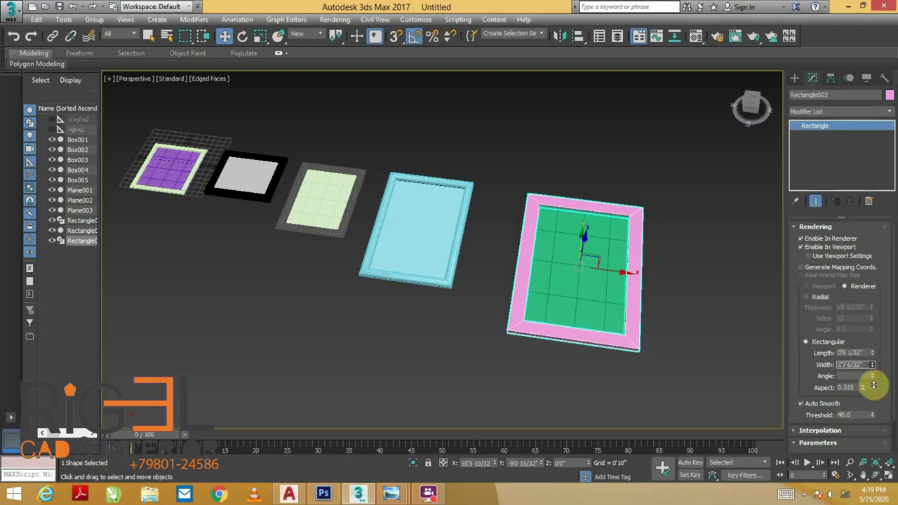
{"action": "left_click", "coordinate": [713, 347]}
{"action": "mouse_move", "coordinate": [513, 307]}
{"action": "middle_mouse_down", "text": "alt"}
{"action": "mouse_move", "coordinate": [528, 276]}
{"action": "mouse_move", "coordinate": [513, 321]}
{"action": "mouse_move", "coordinate": [517, 357]}
{"action": "mouse_move", "coordinate": [497, 355]}
{"action": "mouse_move", "coordinate": [553, 353]}
{"action": "mouse_move", "coordinate": [554, 319]}
{"action": "mouse_move", "coordinate": [540, 322]}
{"action": "middle_mouse_up", "text": "alt"}
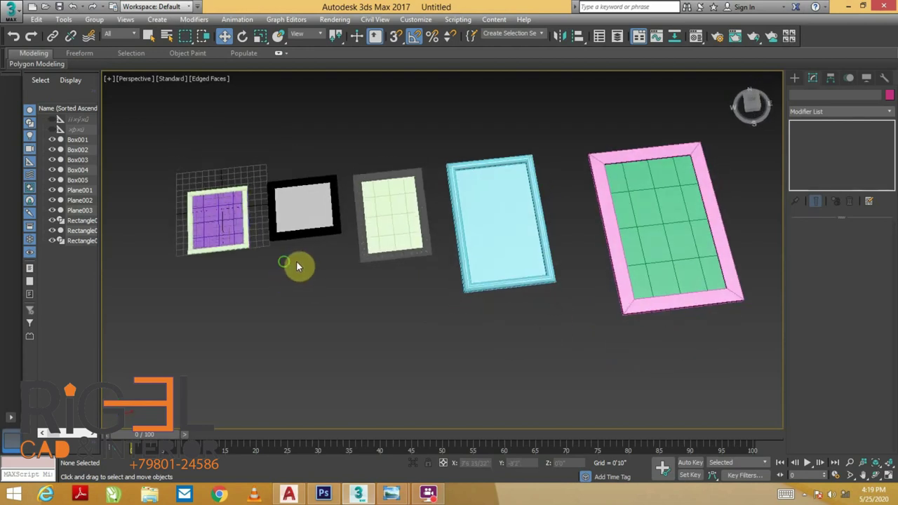
- Clone the purple frame's five parts as an independent copy to its left
{"action": "scroll", "coordinate": [357, 254], "scroll_direction": "up", "scroll_amount": 1}
{"action": "scroll", "coordinate": [347, 253], "scroll_direction": "up", "scroll_amount": 4}
{"action": "scroll", "coordinate": [294, 232], "scroll_direction": "down", "scroll_amount": 5}
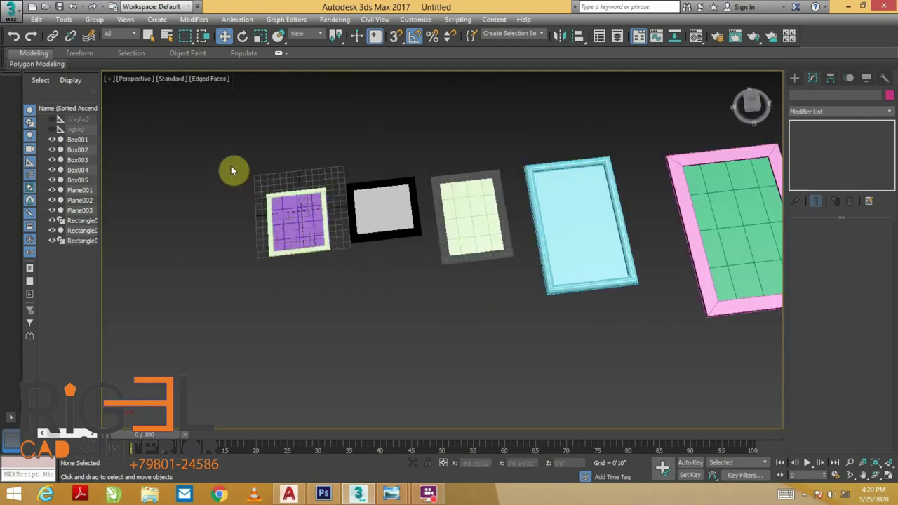
{"action": "left_click_drag", "start_coordinate": [331, 291], "coordinate": [334, 293]}
{"action": "left_click_drag", "start_coordinate": [323, 233], "coordinate": [250, 234], "text": "shift"}
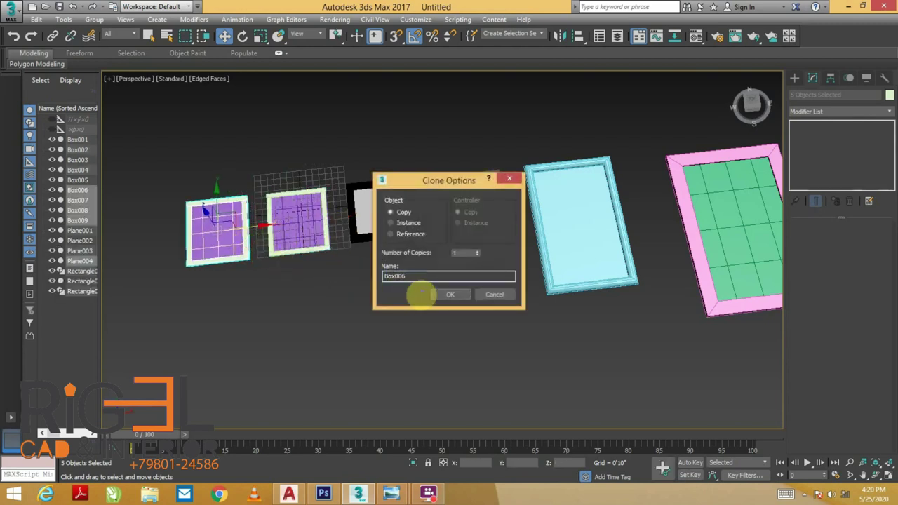
{"action": "left_click", "coordinate": [447, 298]}
- In the Top view, scale the copy's left rail lengthwise past the frame
{"action": "key", "text": "alt+w"}
{"action": "right_click", "coordinate": [176, 203]}
{"action": "key", "text": "alt+w"}
{"action": "scroll", "coordinate": [352, 289], "scroll_direction": "down", "scroll_amount": 3}
{"action": "scroll", "coordinate": [421, 284], "scroll_direction": "down", "scroll_amount": 4}
{"action": "scroll", "coordinate": [374, 285], "scroll_direction": "up", "scroll_amount": 5}
{"action": "scroll", "coordinate": [481, 254], "scroll_direction": "up", "scroll_amount": 3}
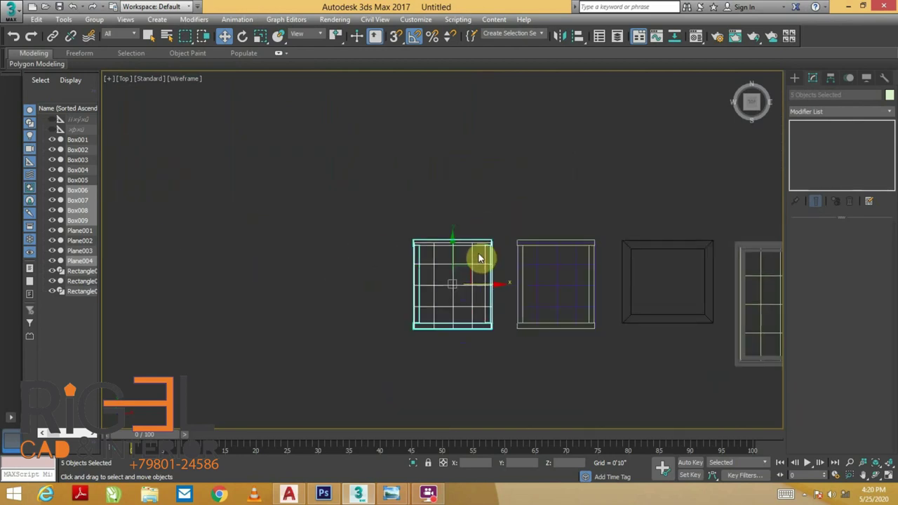
{"action": "scroll", "coordinate": [501, 265], "scroll_direction": "up", "scroll_amount": 2}
{"action": "left_click", "coordinate": [449, 251]}
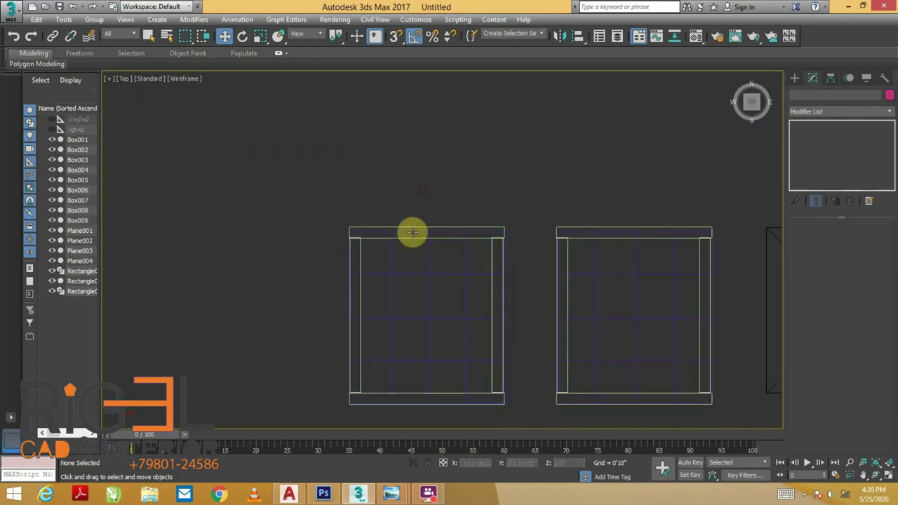
{"action": "left_click", "coordinate": [357, 258]}
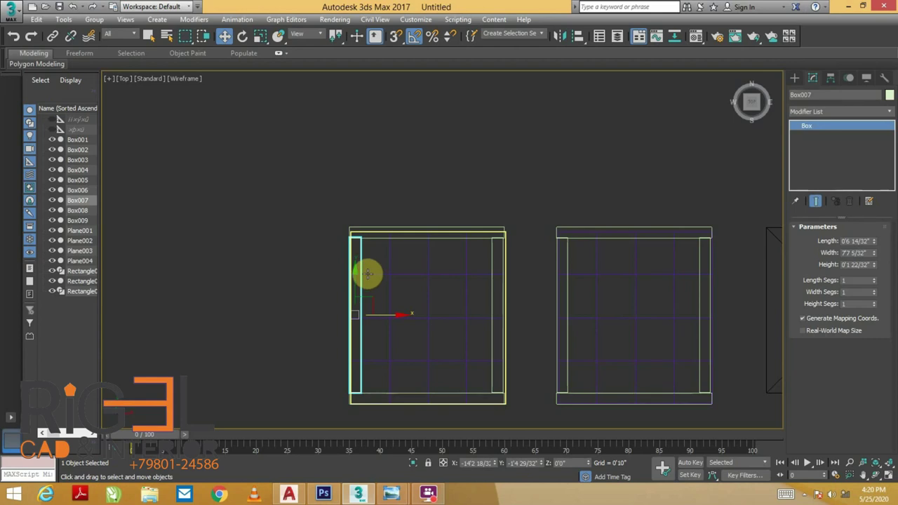
{"action": "key", "text": "r"}
{"action": "left_click_drag", "start_coordinate": [353, 262], "coordinate": [354, 247]}
- Stretch the copy's right, top and bottom rails so they cross past the corners
{"action": "middle_click_drag", "start_coordinate": [510, 291], "coordinate": [491, 250]}
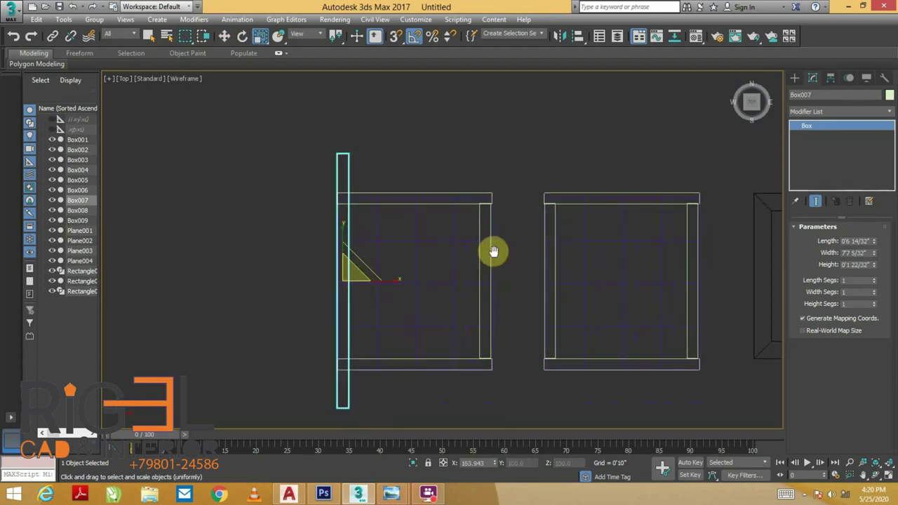
{"action": "left_click", "coordinate": [491, 254]}
{"action": "left_click", "coordinate": [487, 254]}
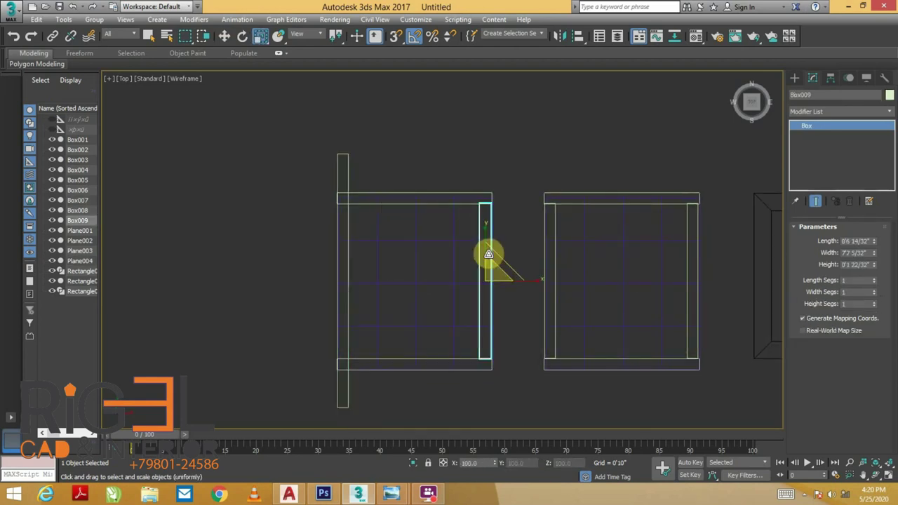
{"action": "left_click", "coordinate": [437, 192]}
{"action": "left_click", "coordinate": [434, 195]}
{"action": "left_click_drag", "start_coordinate": [455, 201], "coordinate": [465, 194]}
{"action": "left_click", "coordinate": [418, 370]}
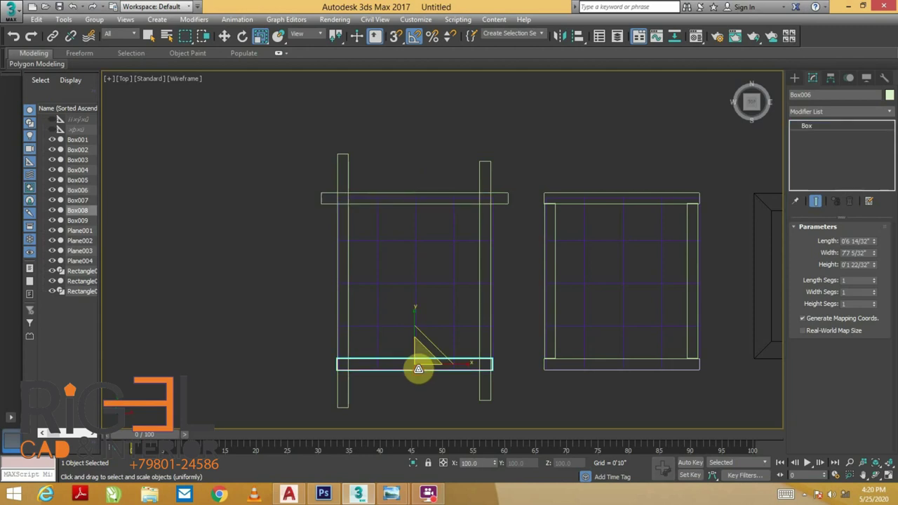
{"action": "left_click", "coordinate": [533, 321]}
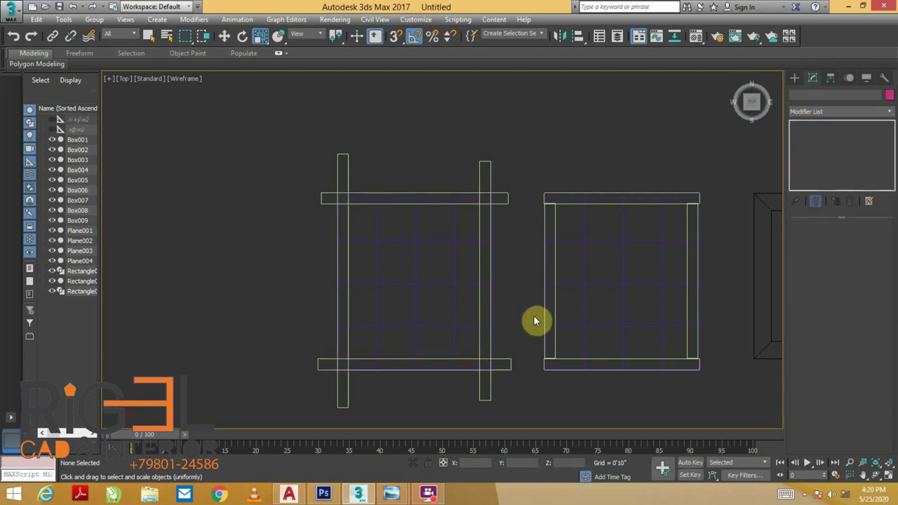
{"action": "key", "text": "alt+w"}
- Maximize the Perspective viewport with Alt+W, zoom in and tilt to a near side-on angle
{"action": "scroll", "coordinate": [503, 363], "scroll_direction": "up", "scroll_amount": 3}
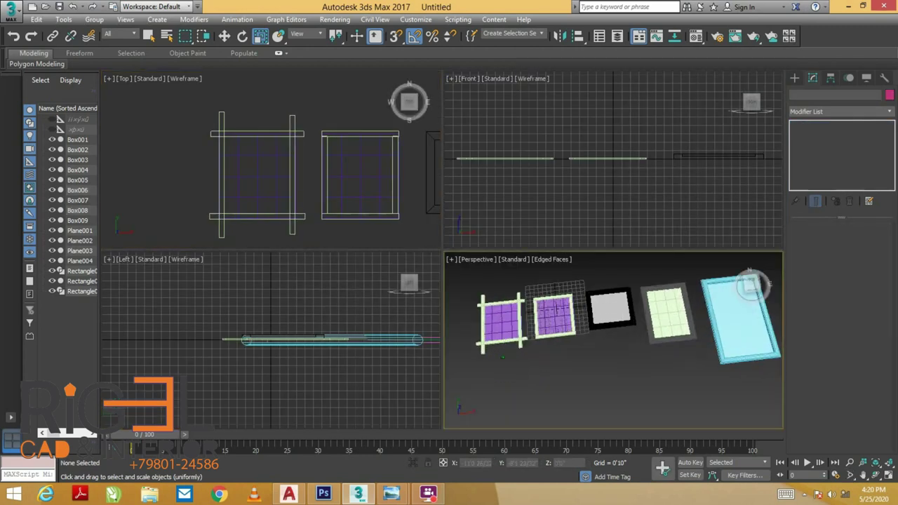
{"action": "scroll", "coordinate": [522, 350], "scroll_direction": "up", "scroll_amount": 2}
{"action": "key", "text": "alt+w"}
{"action": "scroll", "coordinate": [519, 337], "scroll_direction": "down", "scroll_amount": 3}
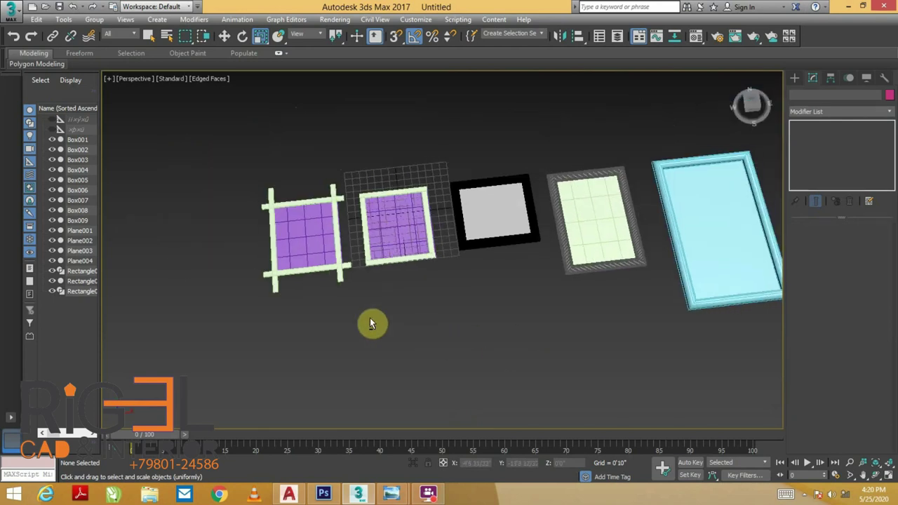
{"action": "scroll", "coordinate": [370, 322], "scroll_direction": "up", "scroll_amount": 1}
{"action": "scroll", "coordinate": [356, 343], "scroll_direction": "up", "scroll_amount": 2}
{"action": "scroll", "coordinate": [379, 342], "scroll_direction": "up", "scroll_amount": 1}
{"action": "mouse_move", "coordinate": [403, 338]}
{"action": "middle_mouse_down", "text": "alt"}
{"action": "mouse_move", "coordinate": [400, 305]}
{"action": "mouse_move", "coordinate": [410, 265]}
{"action": "mouse_move", "coordinate": [425, 265]}
{"action": "mouse_move", "coordinate": [436, 277]}
{"action": "mouse_move", "coordinate": [411, 364]}
{"action": "mouse_move", "coordinate": [420, 354]}
{"action": "mouse_move", "coordinate": [477, 373]}
{"action": "mouse_move", "coordinate": [485, 339]}
{"action": "middle_mouse_up", "text": "alt"}
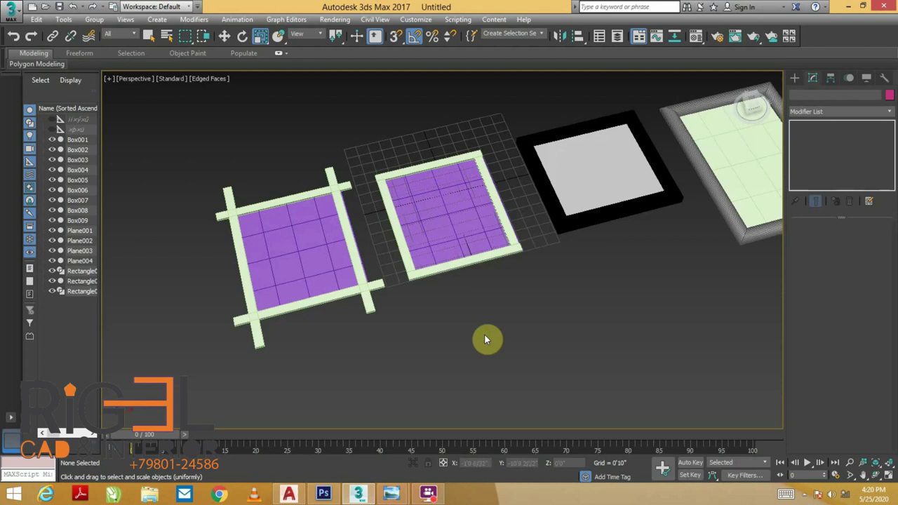
- Bring the blue frame into view and select it
{"action": "mouse_move", "coordinate": [508, 352]}
{"action": "middle_mouse_down", "text": "alt"}
{"action": "mouse_move", "coordinate": [456, 361]}
{"action": "mouse_move", "coordinate": [565, 325]}
{"action": "mouse_move", "coordinate": [370, 353]}
{"action": "middle_mouse_up", "text": "alt"}
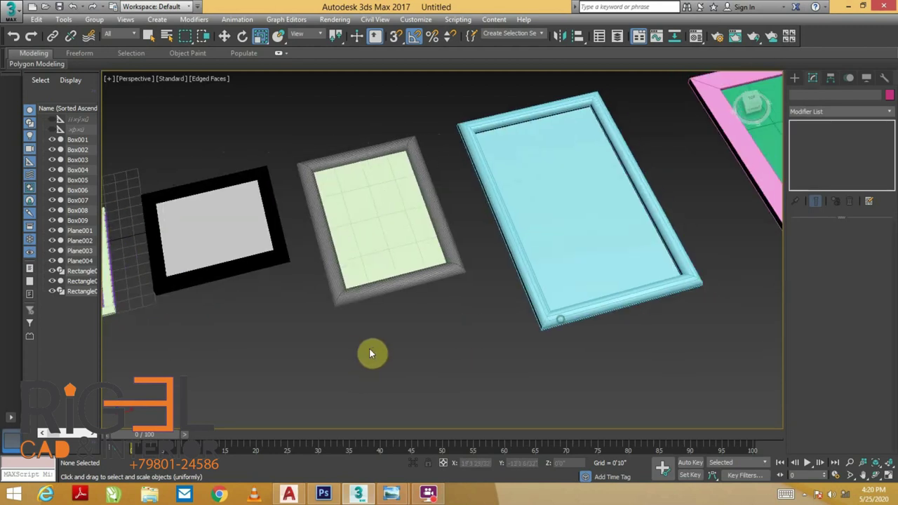
{"action": "mouse_move", "coordinate": [391, 286]}
{"action": "middle_mouse_down"}
{"action": "mouse_move", "coordinate": [449, 295]}
{"action": "mouse_move", "coordinate": [311, 311]}
{"action": "mouse_move", "coordinate": [397, 257]}
{"action": "mouse_move", "coordinate": [427, 285]}
{"action": "middle_mouse_up"}
{"action": "scroll", "coordinate": [393, 276], "scroll_direction": "down", "scroll_amount": 3}
{"action": "scroll", "coordinate": [432, 282], "scroll_direction": "up", "scroll_amount": 2}
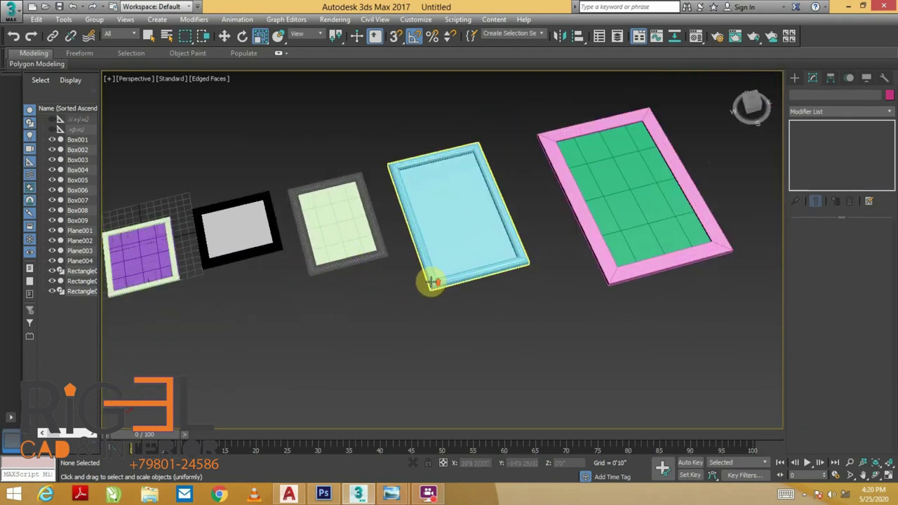
{"action": "scroll", "coordinate": [472, 279], "scroll_direction": "up", "scroll_amount": 2}
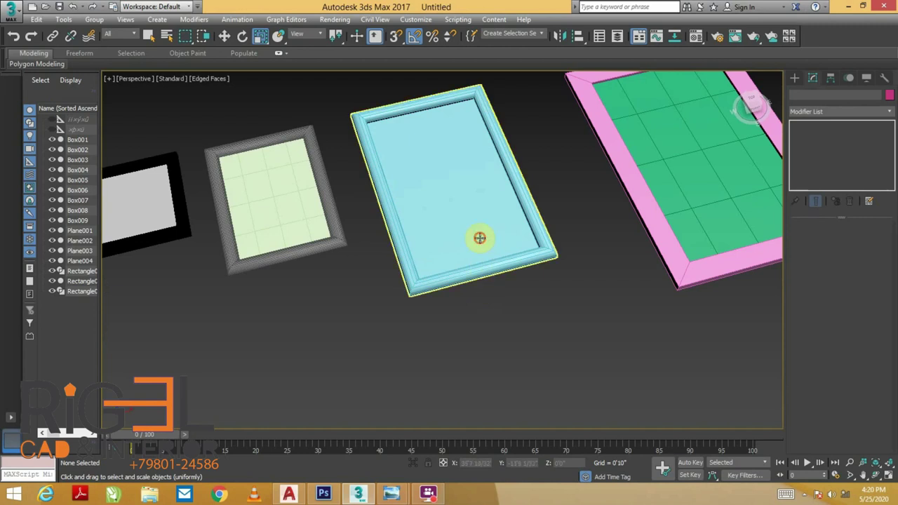
{"action": "left_click", "coordinate": [479, 238]}
{"action": "mouse_move", "coordinate": [489, 298]}
{"action": "middle_mouse_down", "text": "alt"}
{"action": "mouse_move", "coordinate": [524, 300]}
{"action": "mouse_move", "coordinate": [533, 316]}
{"action": "mouse_move", "coordinate": [605, 255]}
{"action": "middle_mouse_up", "text": "alt"}
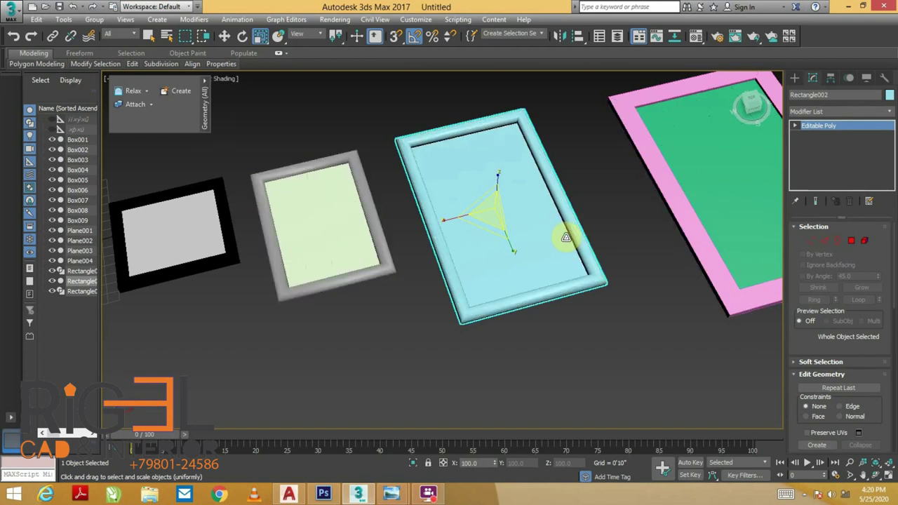
- Apply the grey material to the blue frame and darken its diffuse colour to very dark brown
{"action": "key", "text": "F4"}
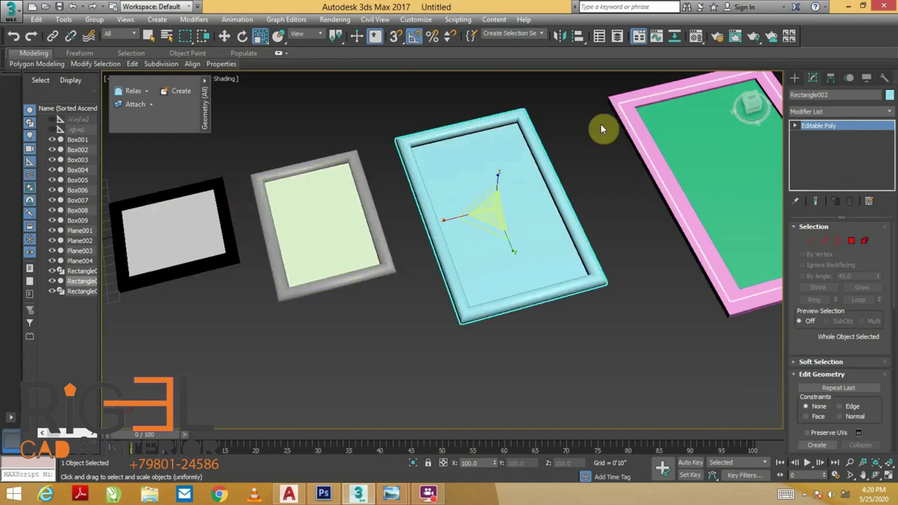
{"action": "key", "text": "m"}
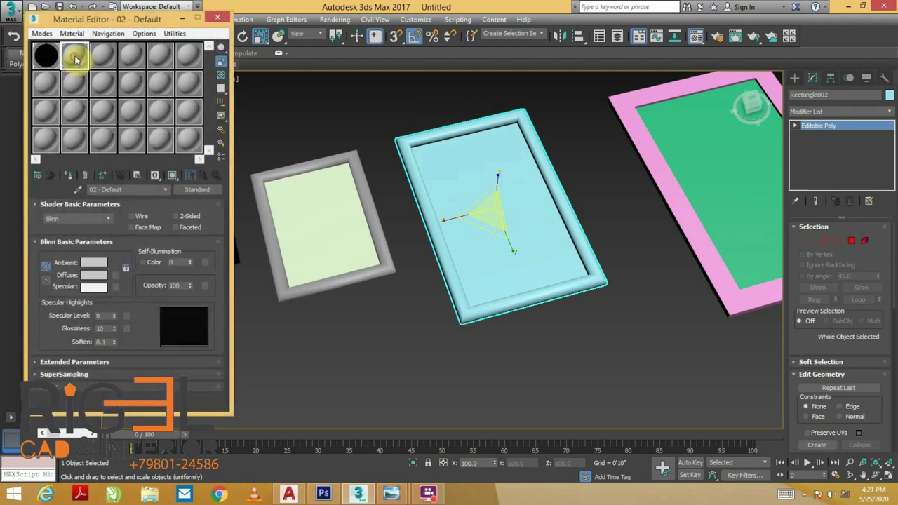
{"action": "left_click_drag", "start_coordinate": [510, 205], "coordinate": [509, 209]}
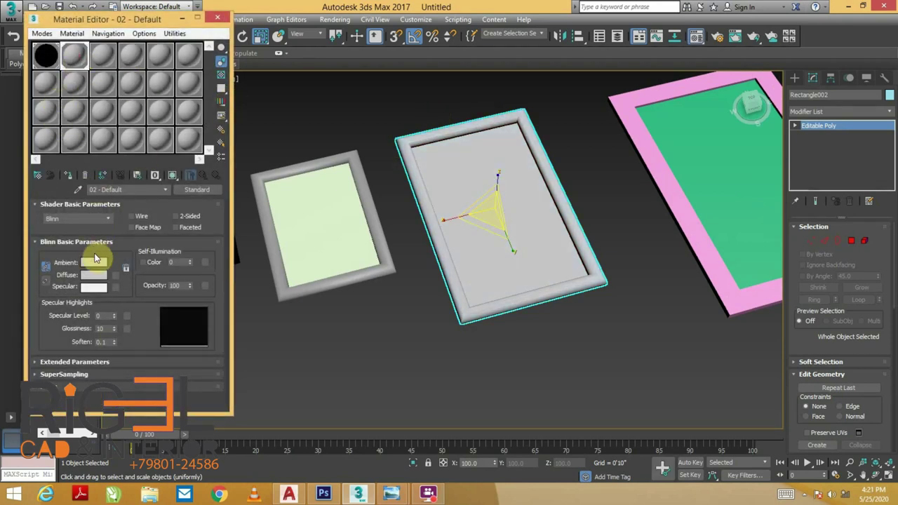
{"action": "left_click", "coordinate": [89, 278]}
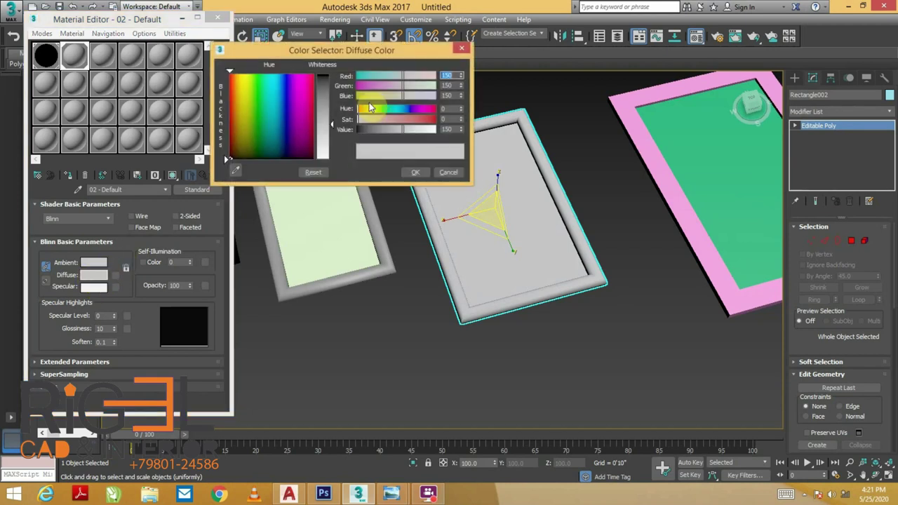
{"action": "mouse_move", "coordinate": [258, 135]}
{"action": "left_mouse_down"}
{"action": "mouse_move", "coordinate": [236, 81]}
{"action": "mouse_move", "coordinate": [223, 73]}
{"action": "left_mouse_up"}
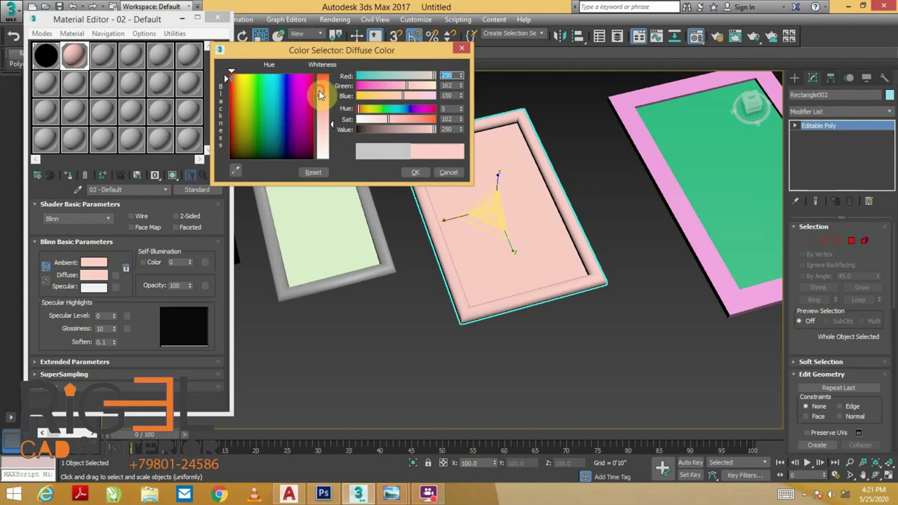
{"action": "left_click_drag", "start_coordinate": [322, 90], "coordinate": [322, 73]}
{"action": "left_click_drag", "start_coordinate": [421, 129], "coordinate": [372, 141]}
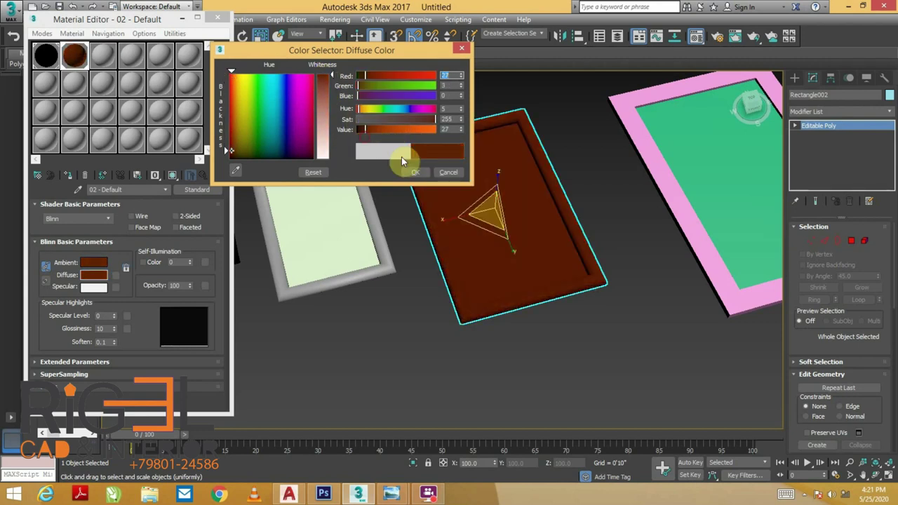
{"action": "left_click_drag", "start_coordinate": [365, 129], "coordinate": [358, 129]}
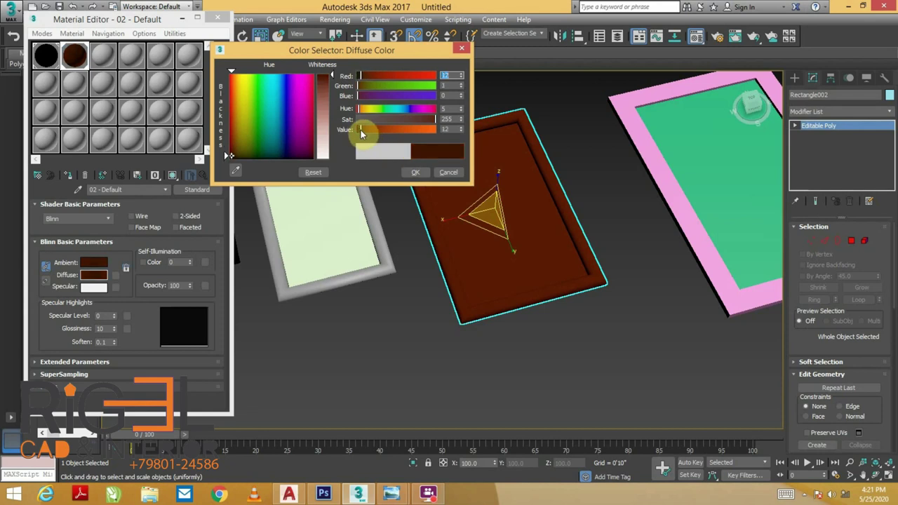
{"action": "left_click", "coordinate": [415, 171]}
- Select Rectangle002's inner panel face in Polygon mode and pick unused material slot 3
{"action": "left_click", "coordinate": [663, 297]}
{"action": "left_click", "coordinate": [507, 236]}
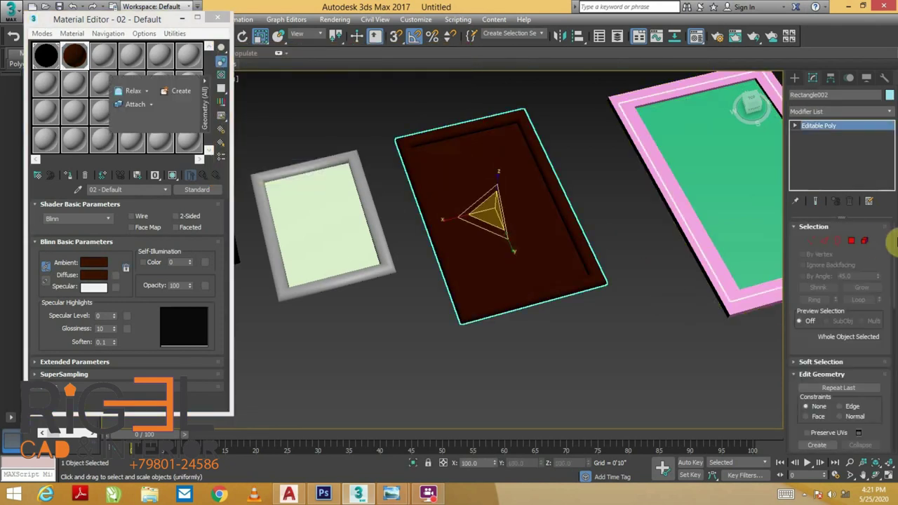
{"action": "left_click", "coordinate": [850, 244]}
{"action": "left_click", "coordinate": [472, 224]}
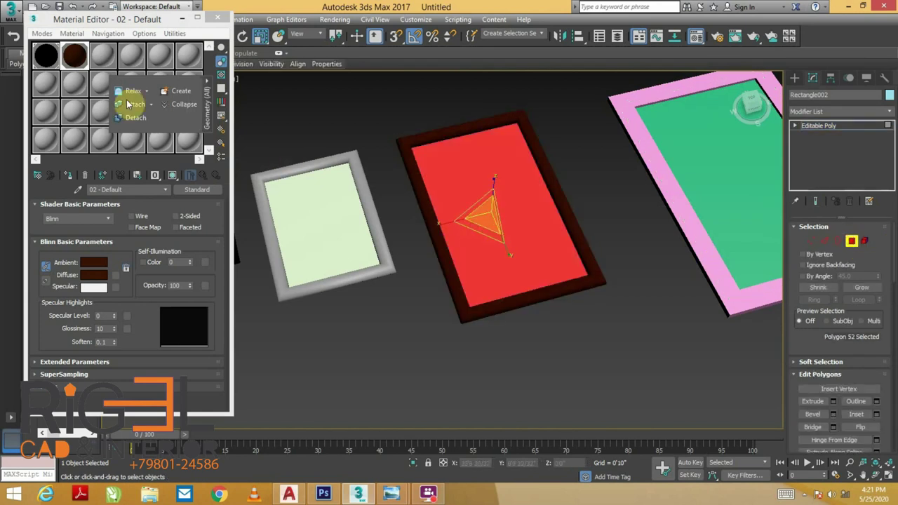
{"action": "left_click", "coordinate": [117, 60]}
- Show the Windows desktop with Win+D and refresh it
{"action": "key", "text": "super+d"}
{"action": "right_click", "coordinate": [441, 119]}
{"action": "left_click", "coordinate": [487, 156]}
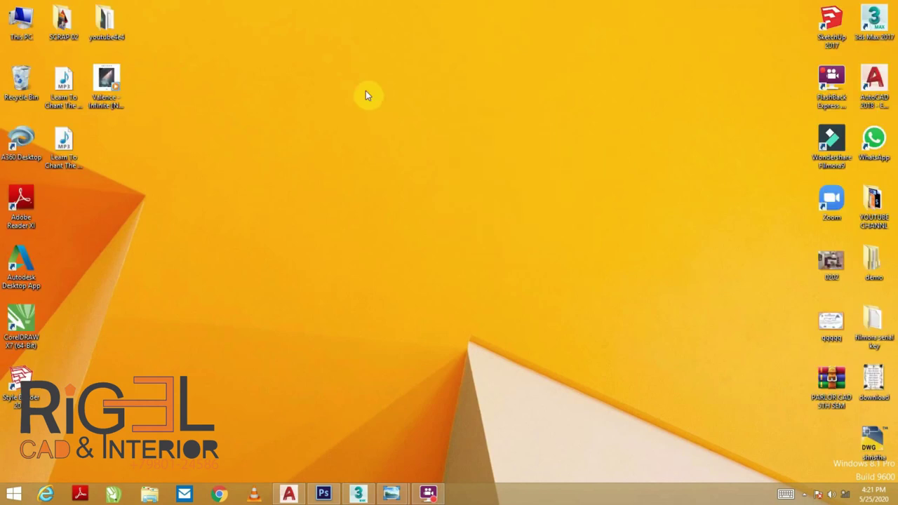
- Go to This PC > PHOTO (G:) > daknaswar temp@ and paste the IMG photo onto the desktop
{"action": "double_click", "coordinate": [38, 45]}
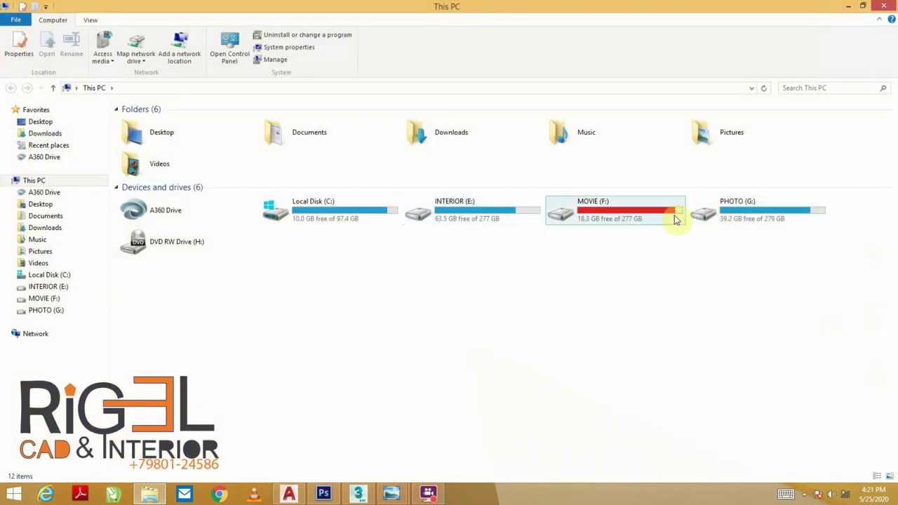
{"action": "double_click", "coordinate": [730, 221]}
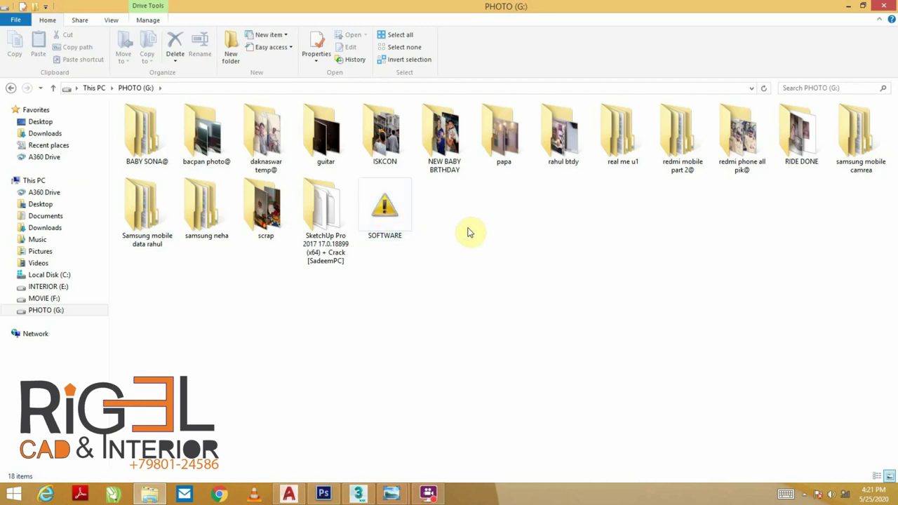
{"action": "double_click", "coordinate": [265, 137]}
{"action": "left_click", "coordinate": [801, 130]}
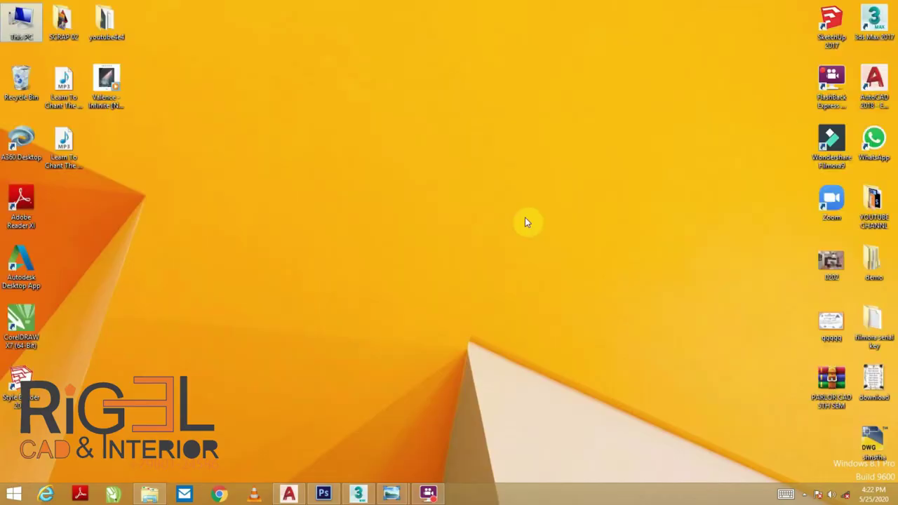
{"action": "right_click", "coordinate": [354, 177]}
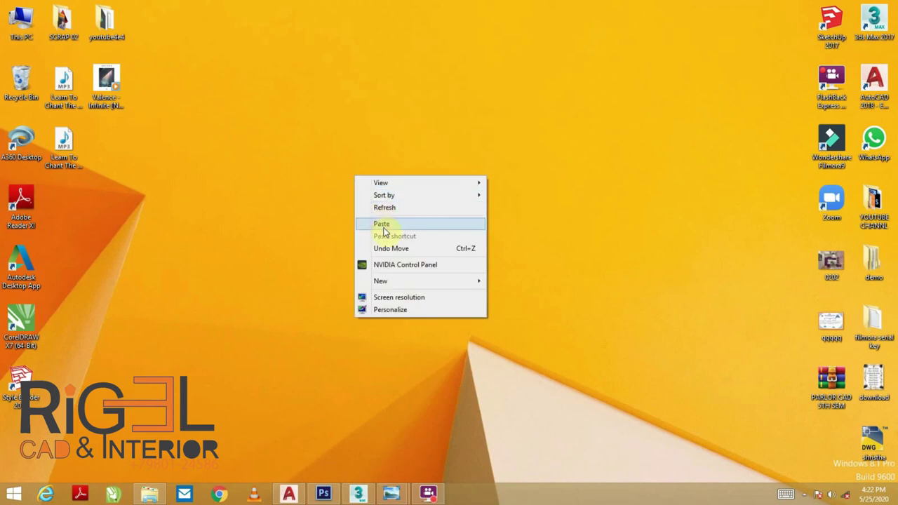
{"action": "left_click", "coordinate": [382, 224]}
{"action": "mouse_move", "coordinate": [358, 494]}
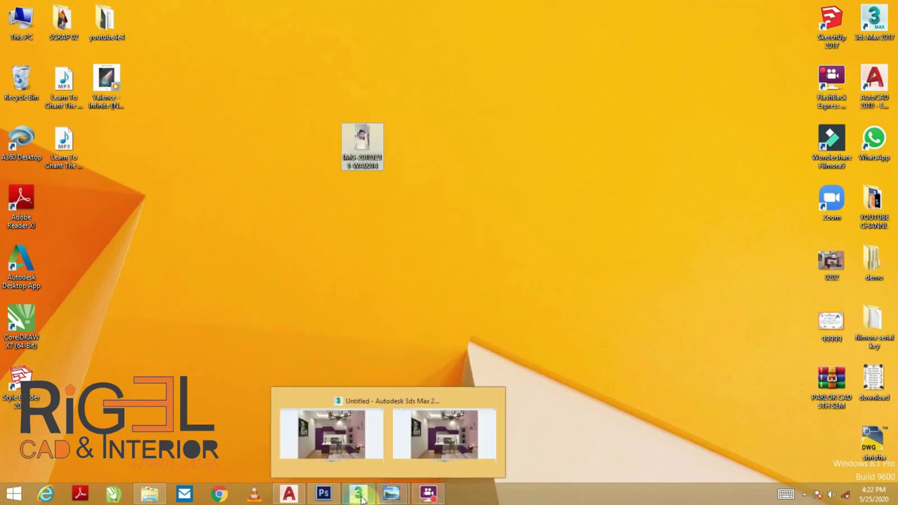
- Load the desktop IMG-20181211-WA0014.jpg as a Diffuse bitmap, assign it to the panel and show it shaded
{"action": "left_click", "coordinate": [359, 495]}
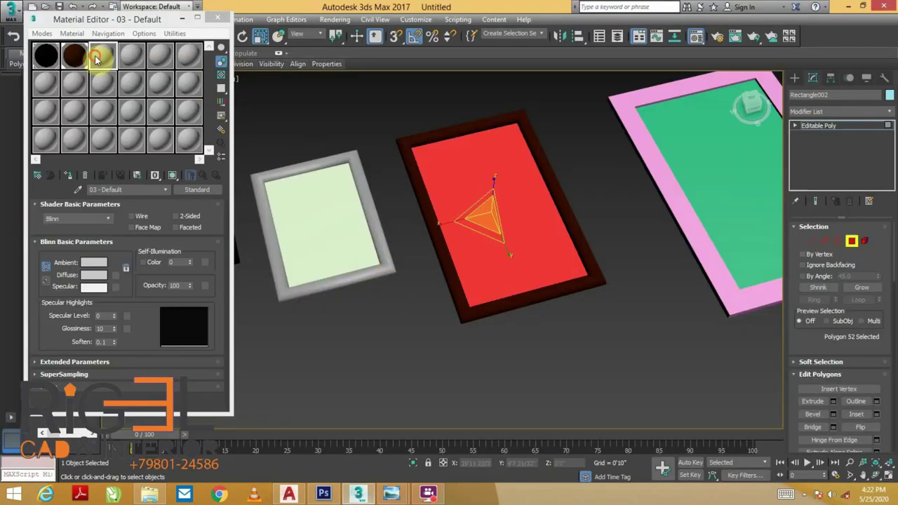
{"action": "left_click", "coordinate": [102, 56]}
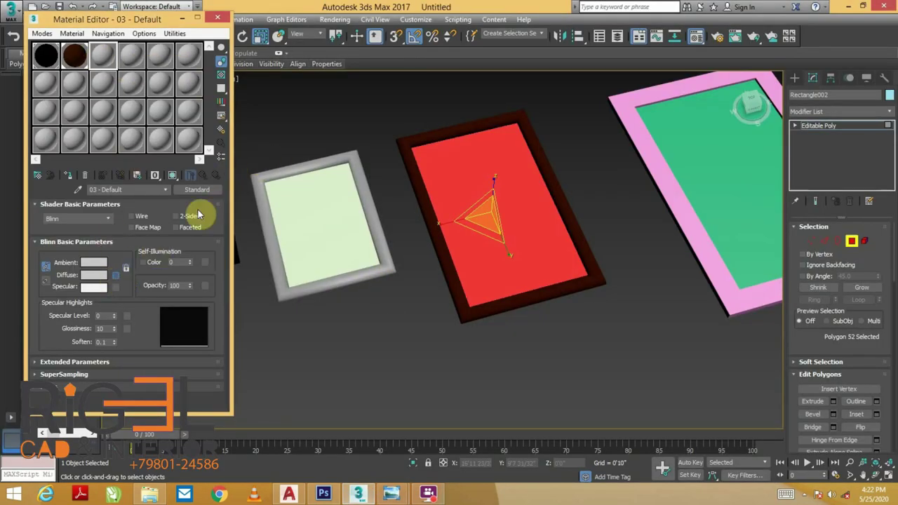
{"action": "left_click", "coordinate": [127, 276]}
{"action": "double_click", "coordinate": [347, 123]}
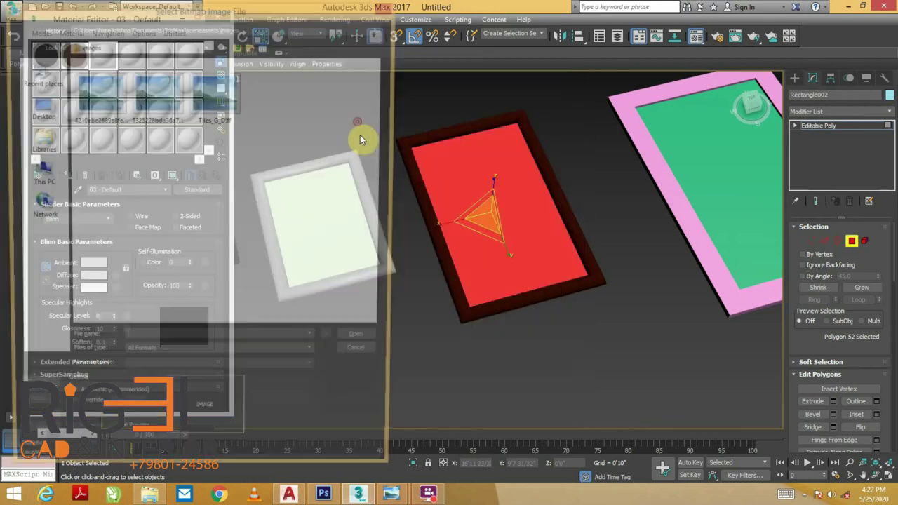
{"action": "left_click", "coordinate": [41, 111]}
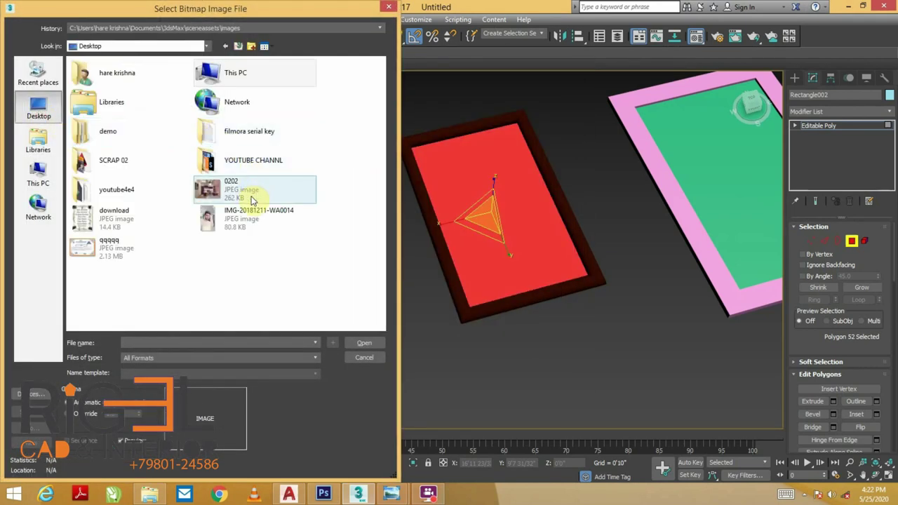
{"action": "double_click", "coordinate": [234, 219]}
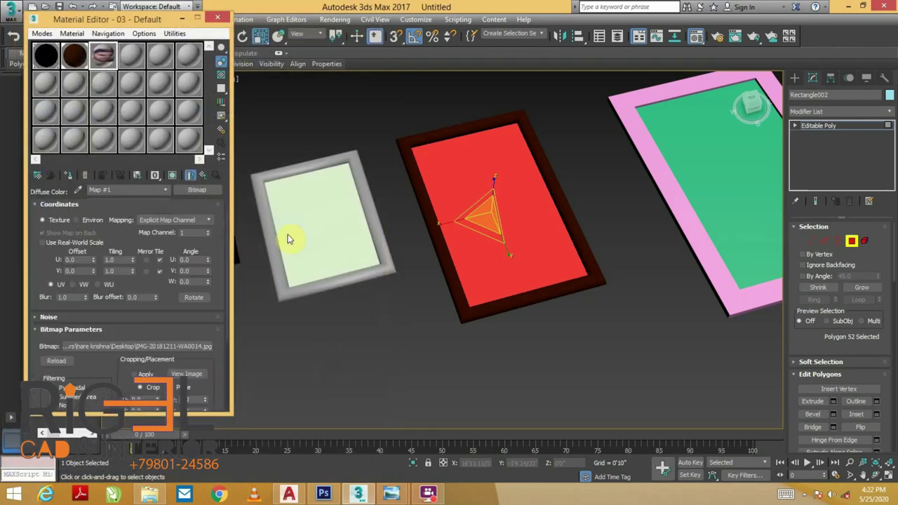
{"action": "left_click", "coordinate": [118, 177]}
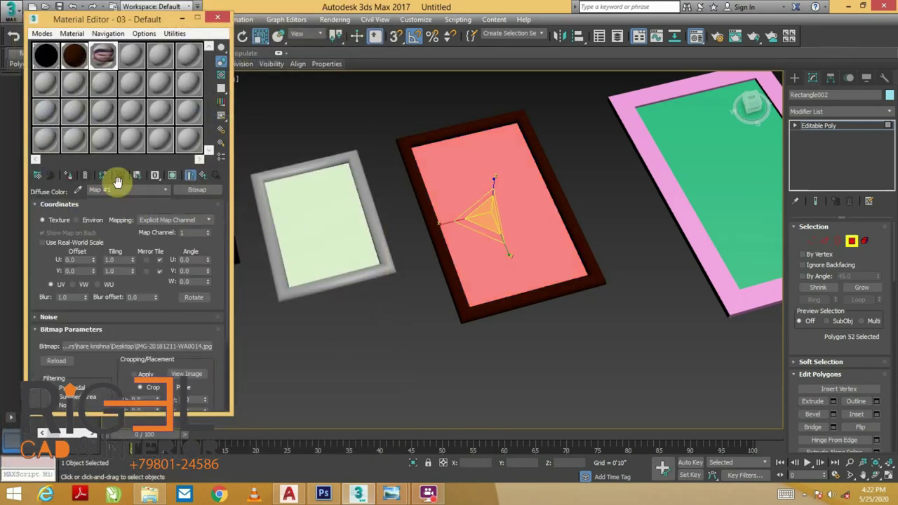
{"action": "left_click", "coordinate": [172, 176]}
- Add a UVW Map modifier so the photo fills the dark brown frame's panel
{"action": "scroll", "coordinate": [535, 203], "scroll_direction": "up", "scroll_amount": 2}
{"action": "scroll", "coordinate": [519, 211], "scroll_direction": "down", "scroll_amount": 3}
{"action": "scroll", "coordinate": [521, 220], "scroll_direction": "down", "scroll_amount": 3}
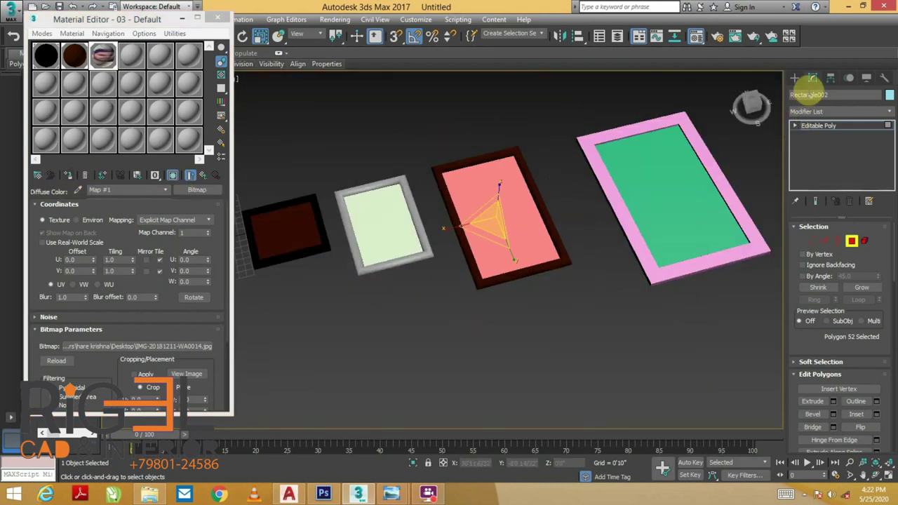
{"action": "left_click", "coordinate": [811, 112]}
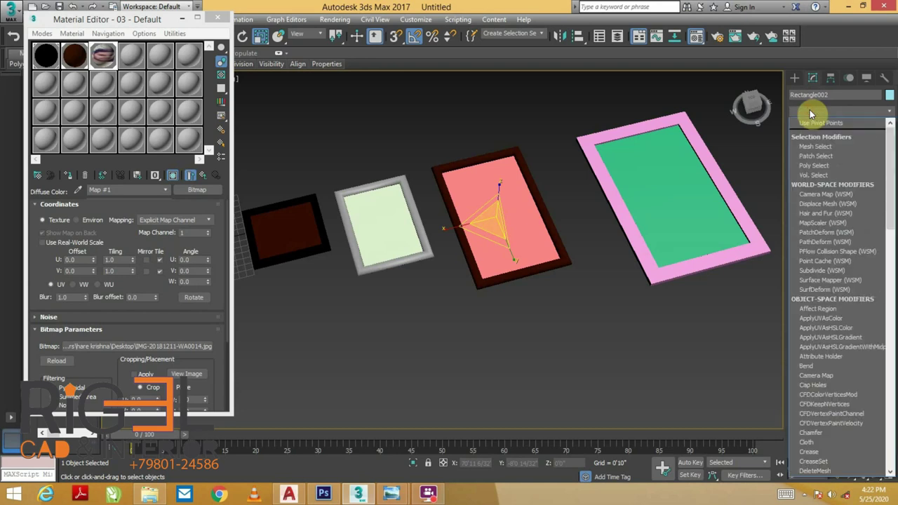
{"action": "key", "text": "u"}
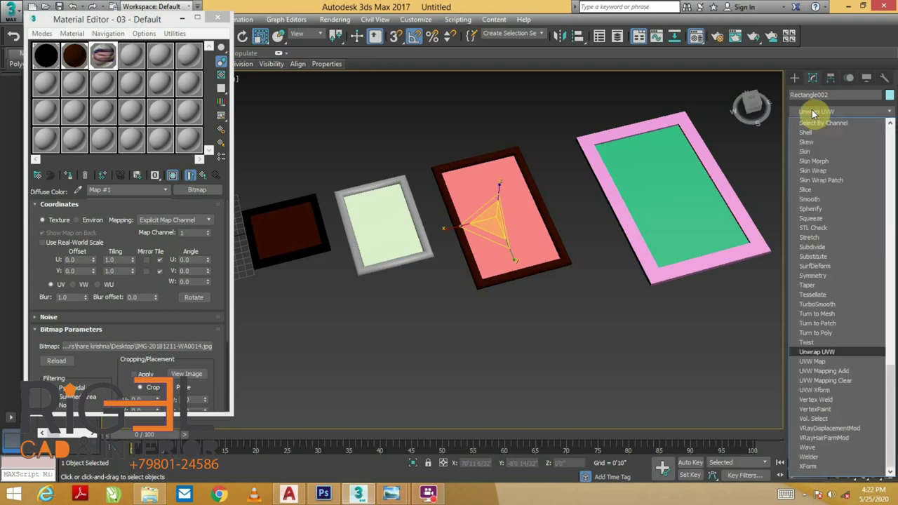
{"action": "left_click", "coordinate": [828, 363]}
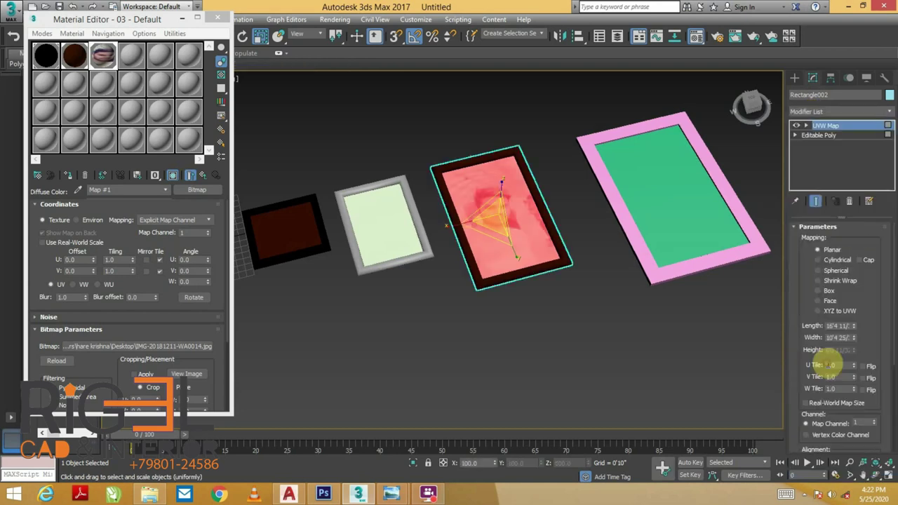
{"action": "left_click", "coordinate": [819, 291]}
- Clear the selection, orbit to a frontal view, close the Material Editor and frame the six frames
{"action": "left_click", "coordinate": [580, 383]}
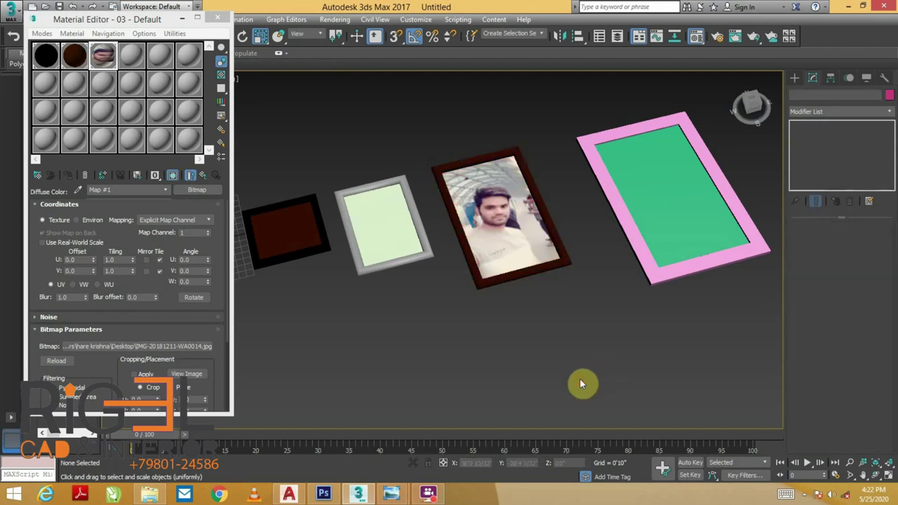
{"action": "mouse_move", "coordinate": [554, 232]}
{"action": "middle_mouse_down", "text": "alt"}
{"action": "mouse_move", "coordinate": [539, 303]}
{"action": "mouse_move", "coordinate": [545, 261]}
{"action": "mouse_move", "coordinate": [569, 294]}
{"action": "mouse_move", "coordinate": [555, 280]}
{"action": "mouse_move", "coordinate": [563, 270]}
{"action": "mouse_move", "coordinate": [560, 295]}
{"action": "mouse_move", "coordinate": [556, 274]}
{"action": "mouse_move", "coordinate": [545, 297]}
{"action": "mouse_move", "coordinate": [565, 306]}
{"action": "mouse_move", "coordinate": [536, 300]}
{"action": "middle_mouse_up", "text": "alt"}
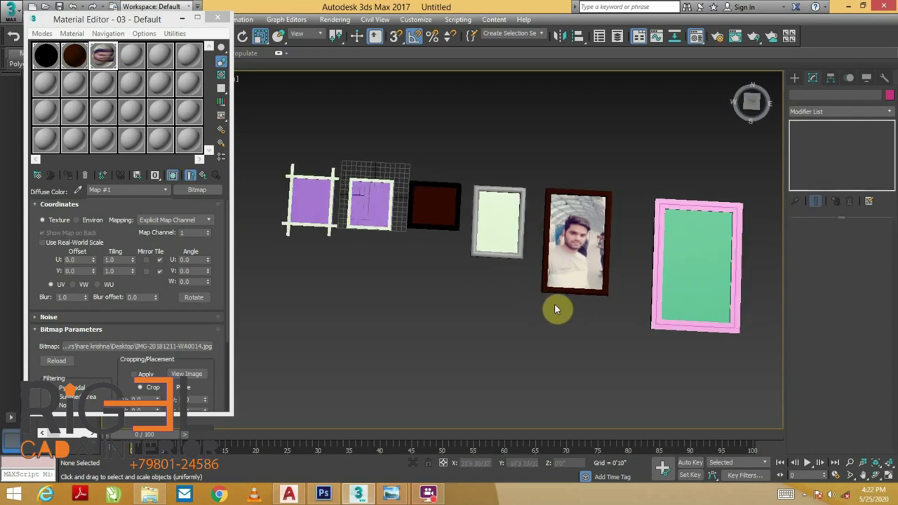
{"action": "middle_click_drag", "start_coordinate": [361, 184], "coordinate": [345, 180]}
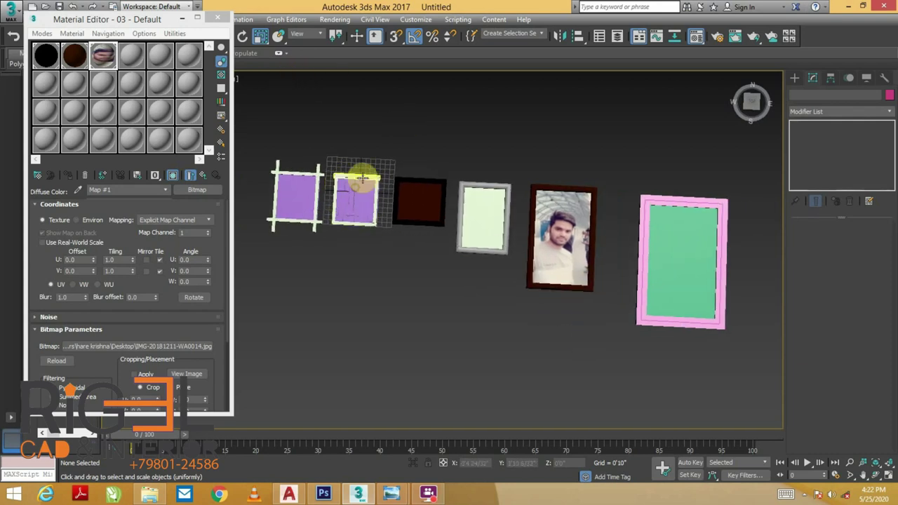
{"action": "left_click", "coordinate": [223, 15]}
{"action": "scroll", "coordinate": [550, 242], "scroll_direction": "up", "scroll_amount": 1}
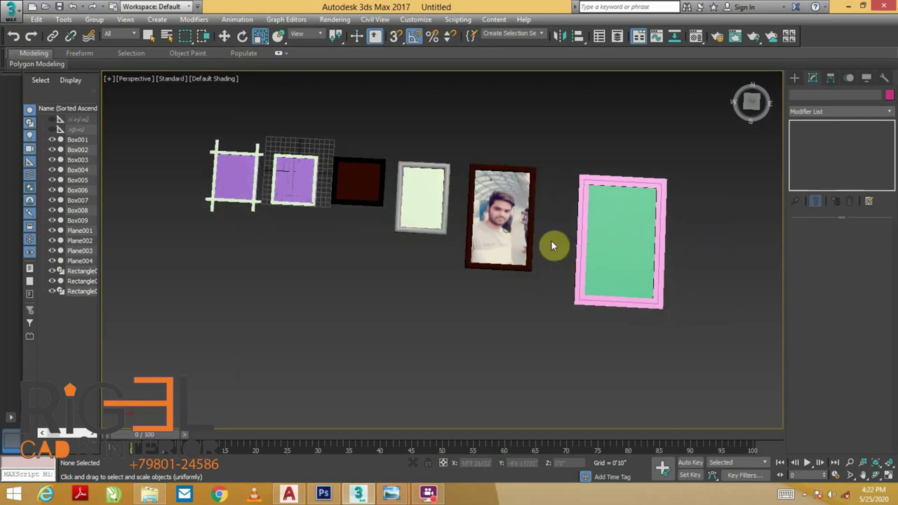
{"action": "scroll", "coordinate": [564, 226], "scroll_direction": "up", "scroll_amount": 3}
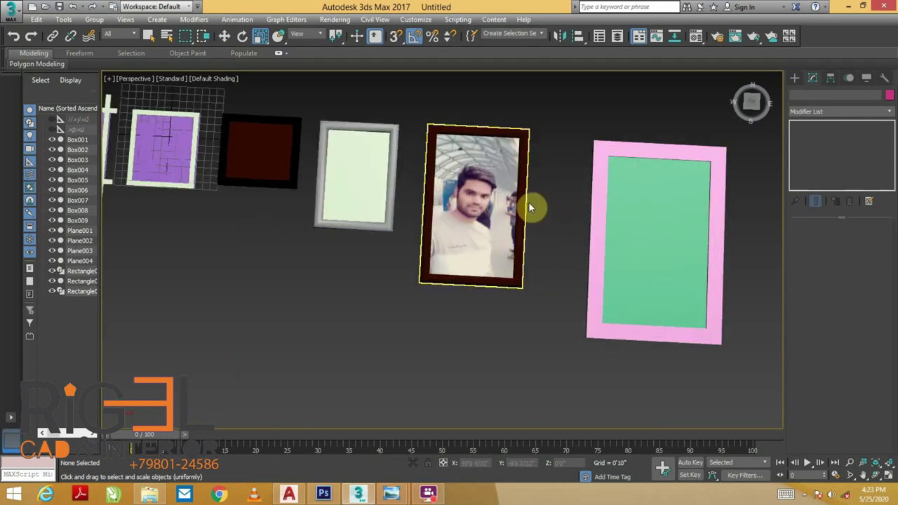
{"action": "middle_click_drag", "start_coordinate": [555, 223], "coordinate": [545, 226]}
{"action": "scroll", "coordinate": [573, 228], "scroll_direction": "down", "scroll_amount": 2}
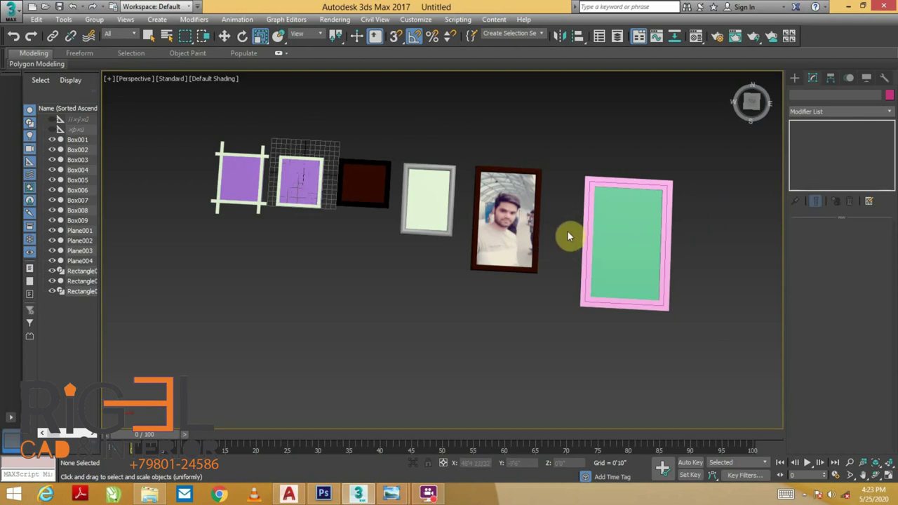